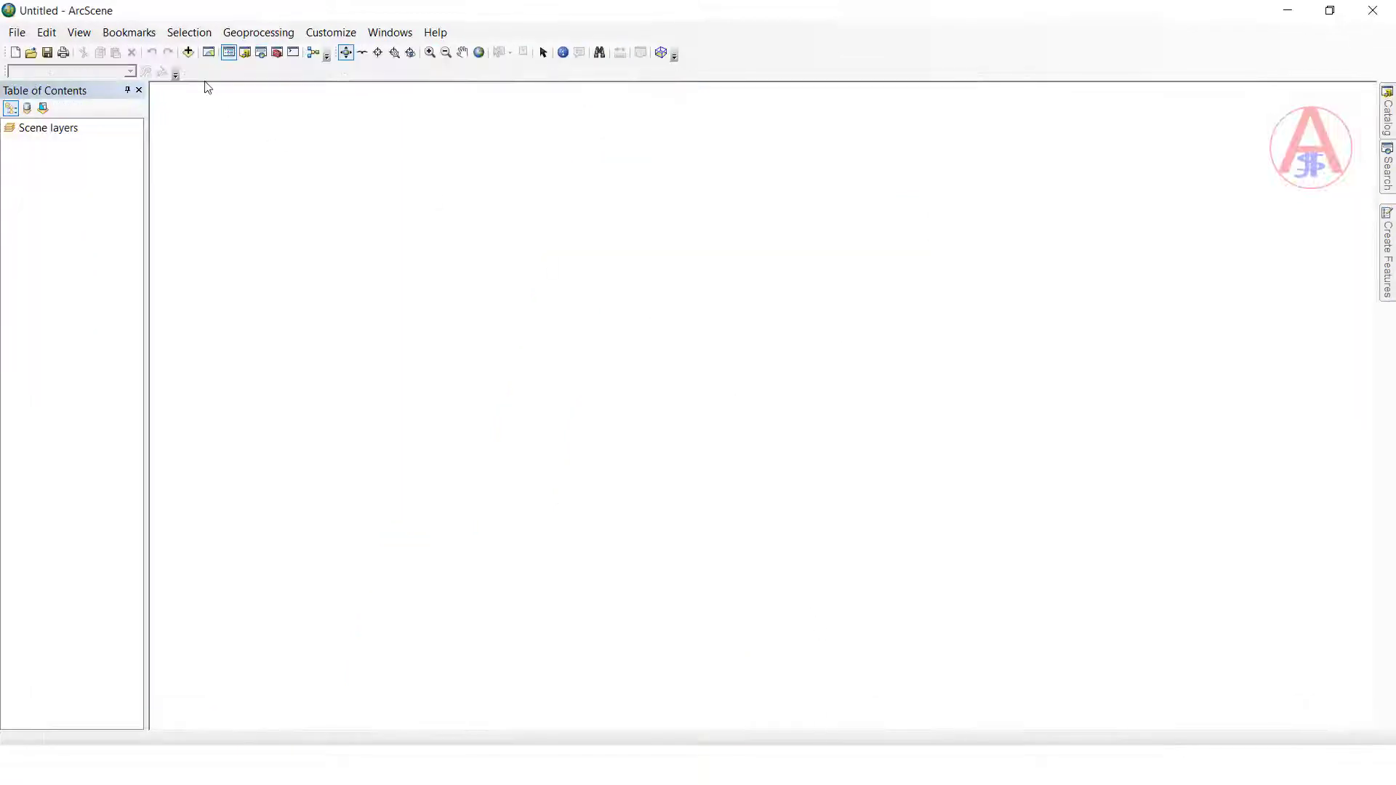
Step: Add the F1, F2, F3 floor and St_F1, St_F2, St_F3 stair datasets from Building.gdb
{"action": "left_click", "coordinate": [189, 54]}
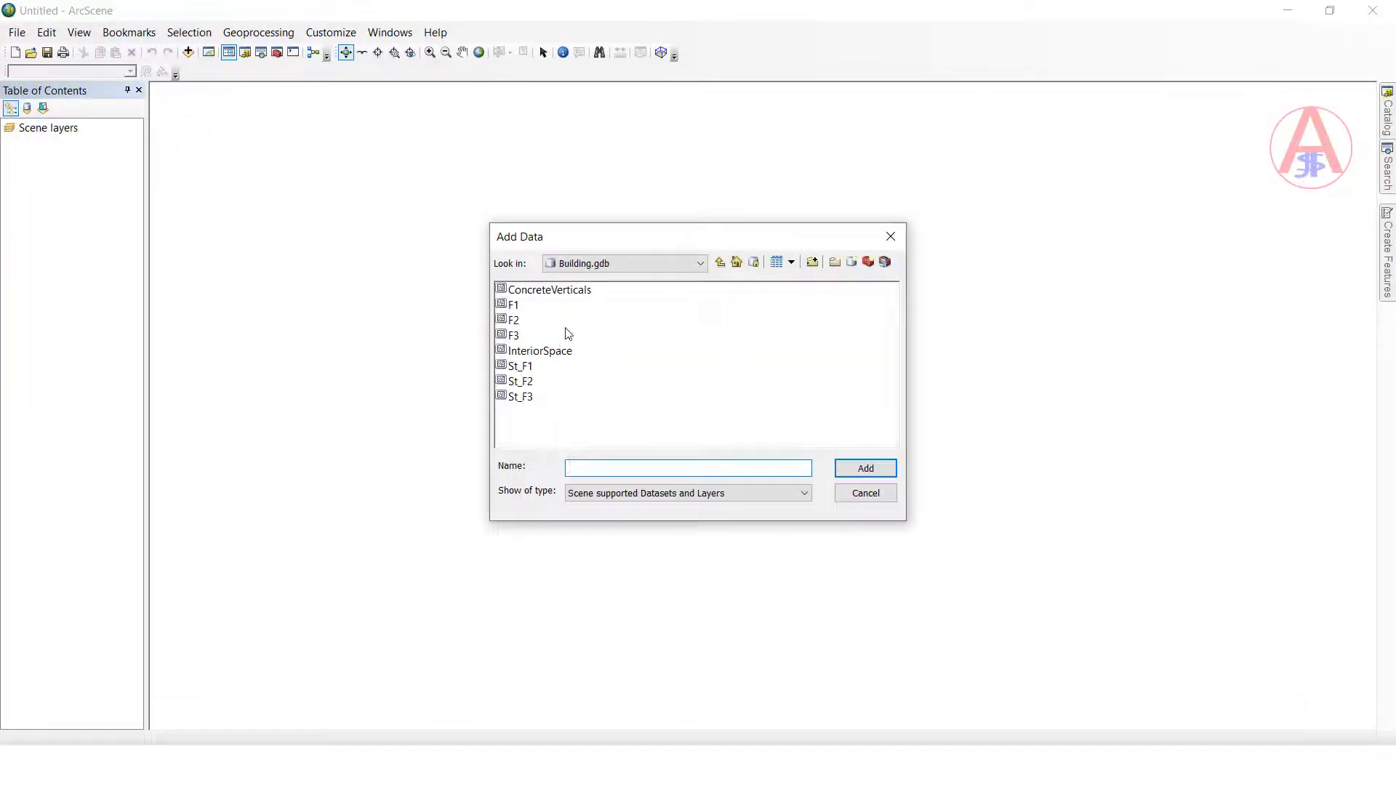
{"action": "left_click", "coordinate": [513, 305]}
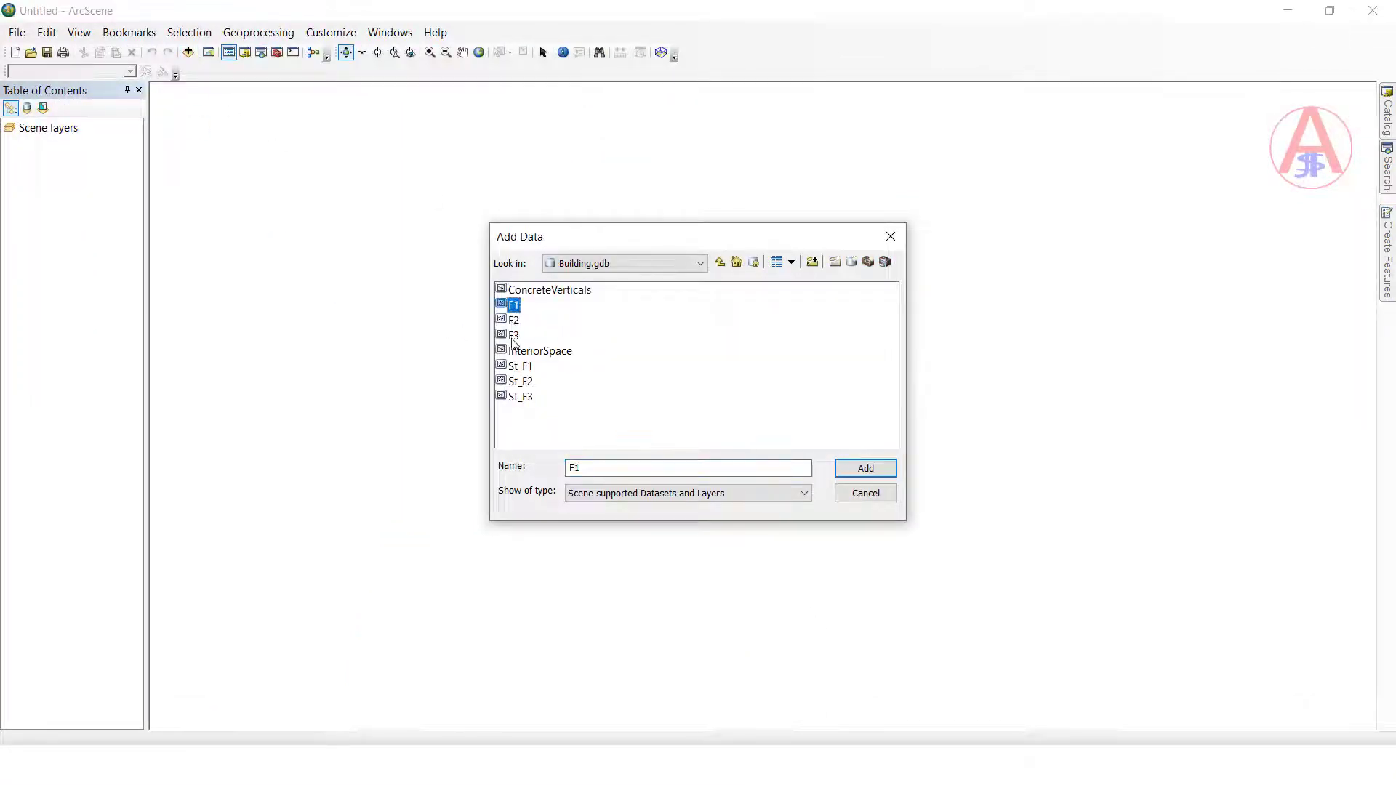
{"action": "left_click", "coordinate": [513, 338], "text": "shift"}
{"action": "left_click", "coordinate": [525, 368], "text": "ctrl"}
{"action": "left_click", "coordinate": [521, 397], "text": "ctrl"}
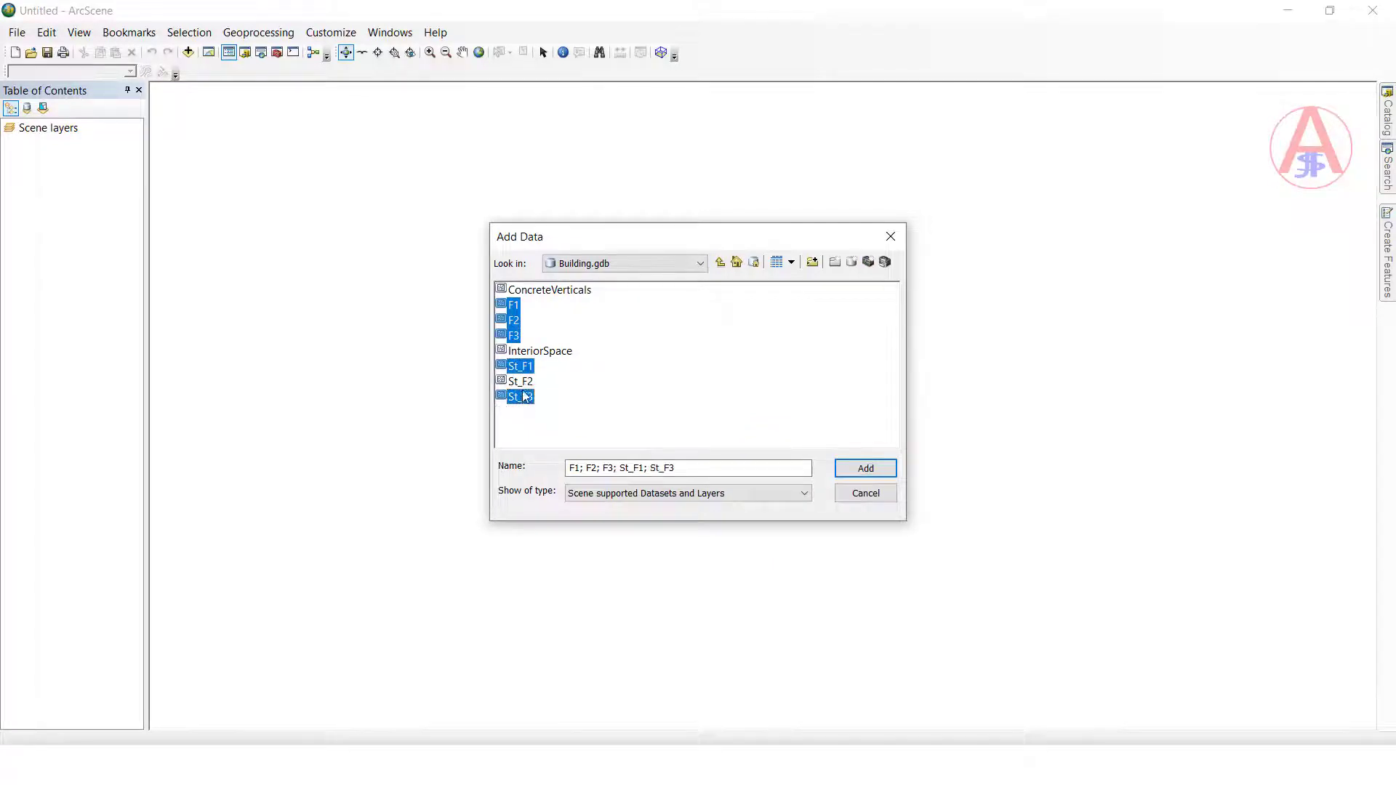
{"action": "left_click", "coordinate": [522, 381], "text": "ctrl"}
{"action": "left_click", "coordinate": [865, 469]}
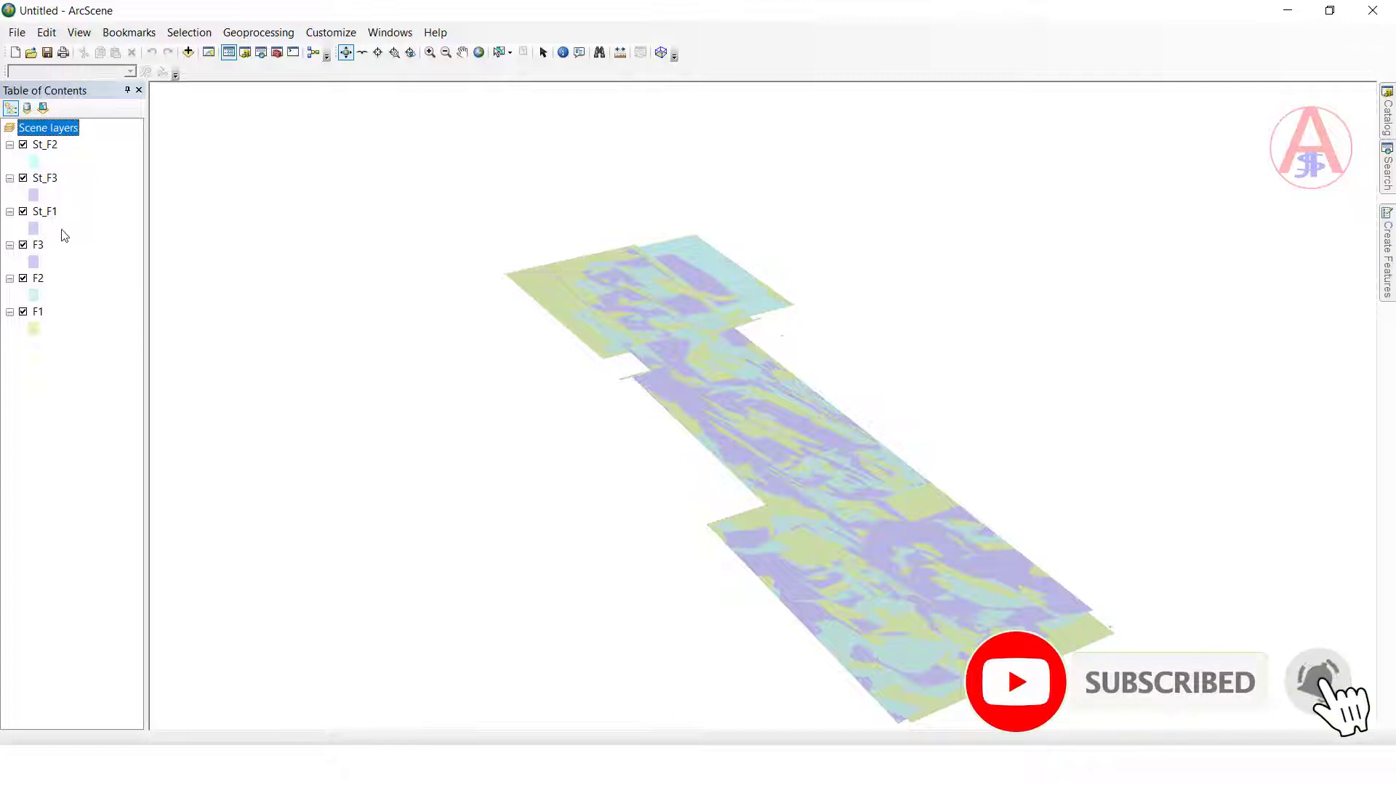
Step: Enable extrusion on the F1 floor layer with an extrusion value of 10
{"action": "left_click", "coordinate": [40, 320]}
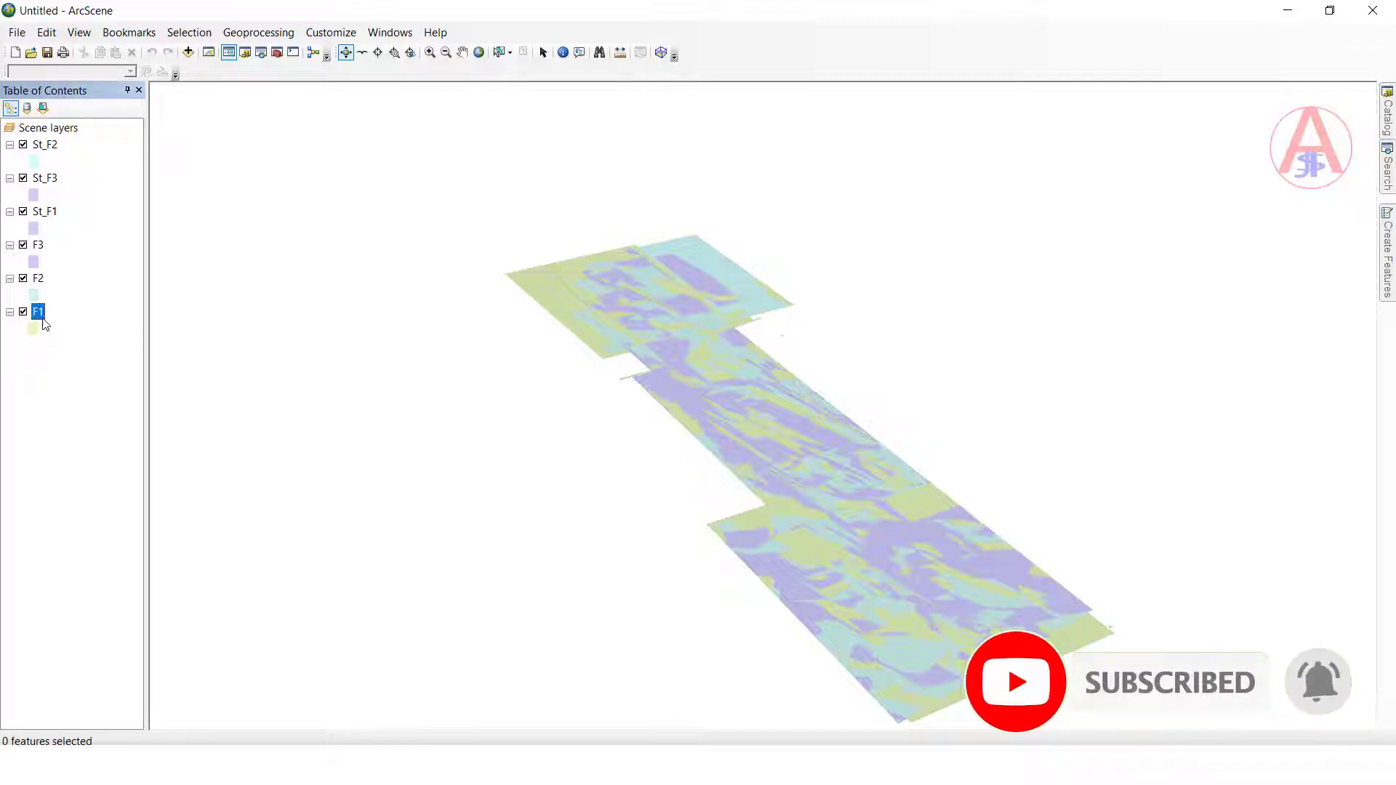
{"action": "right_click", "coordinate": [40, 320]}
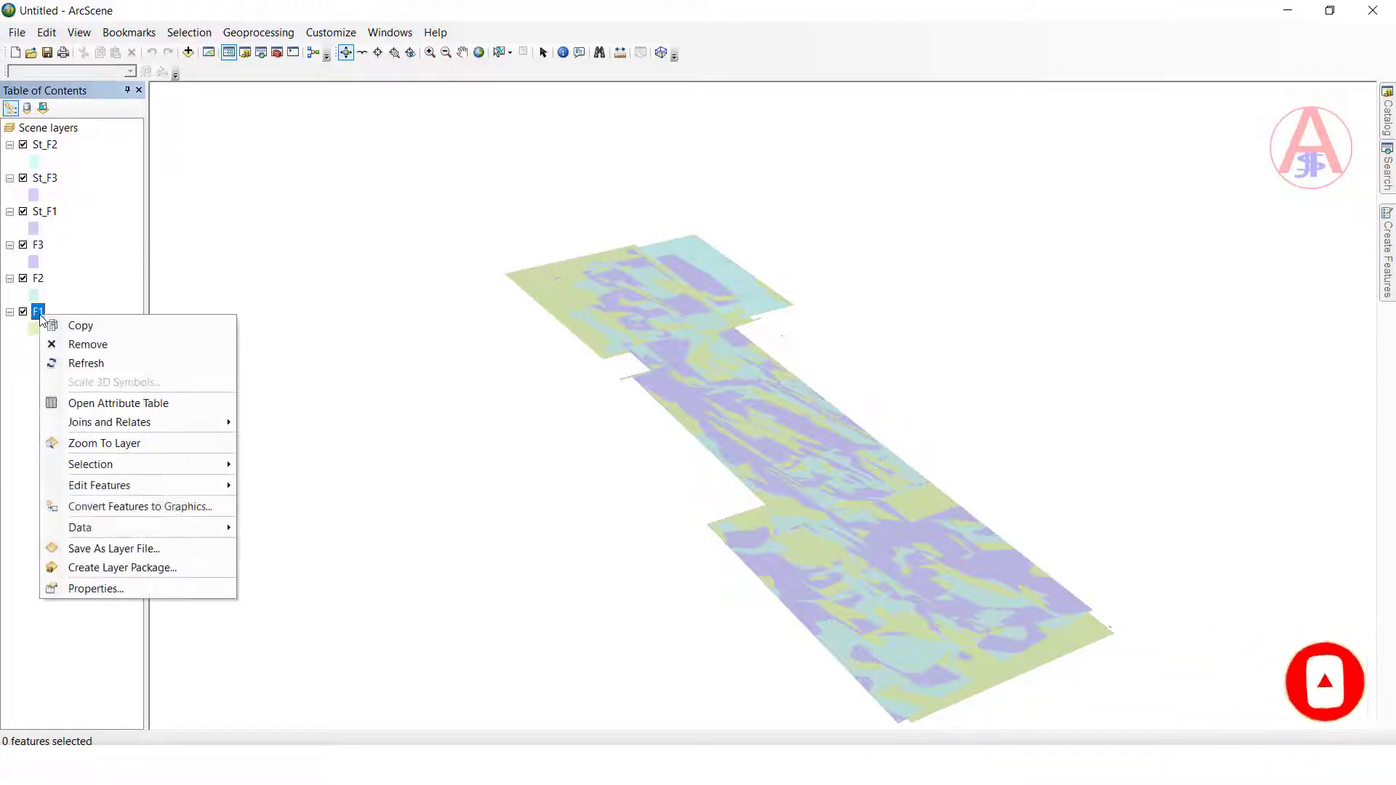
{"action": "left_click", "coordinate": [102, 587]}
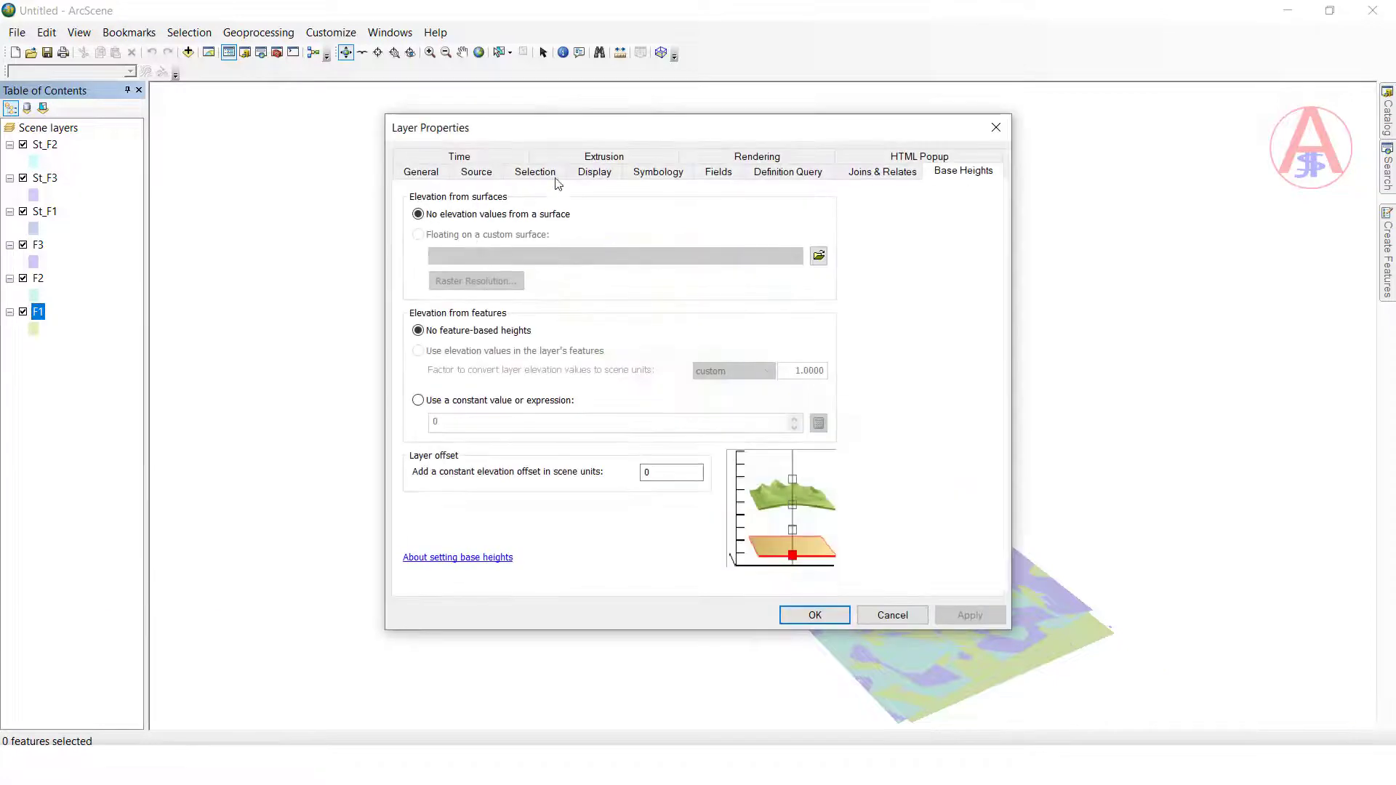
{"action": "left_click", "coordinate": [593, 168]}
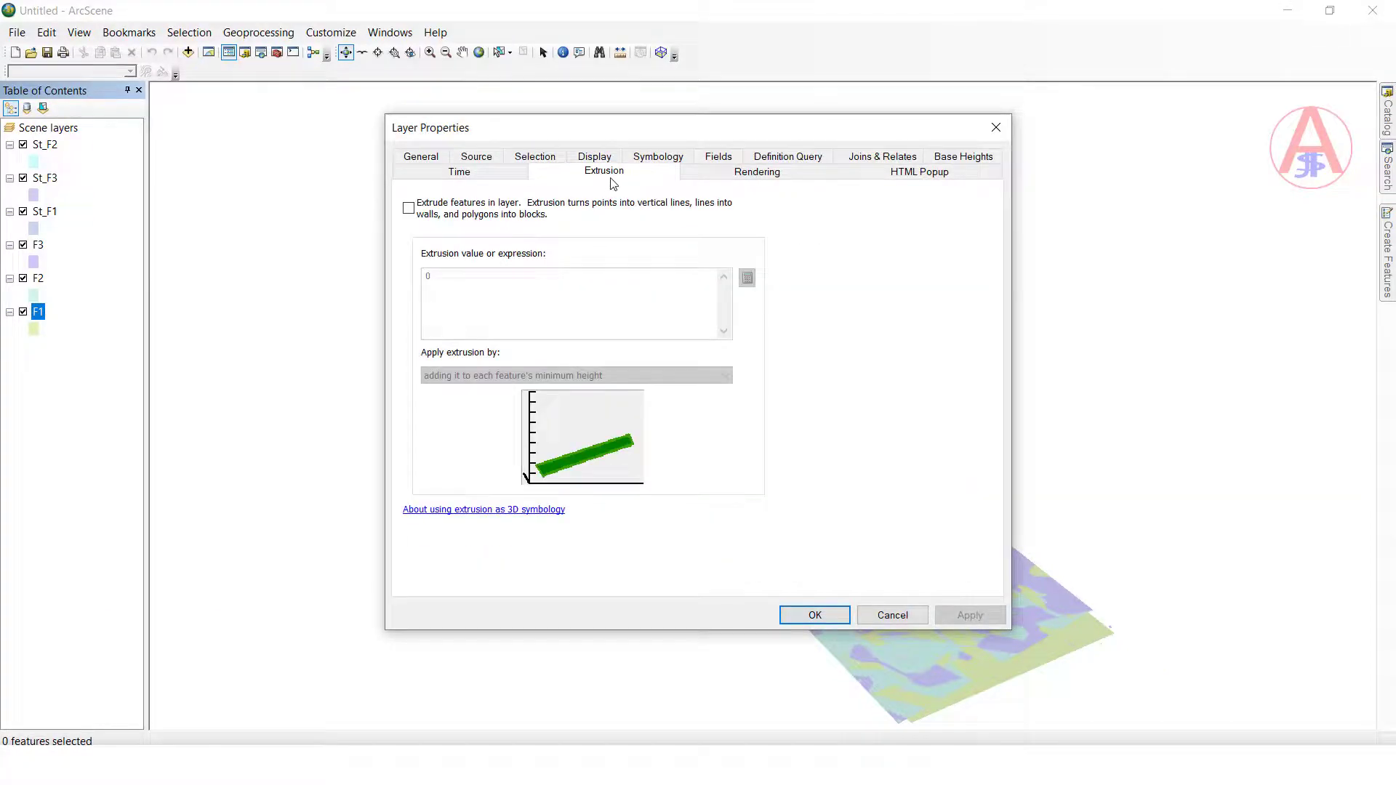
{"action": "left_click", "coordinate": [409, 208]}
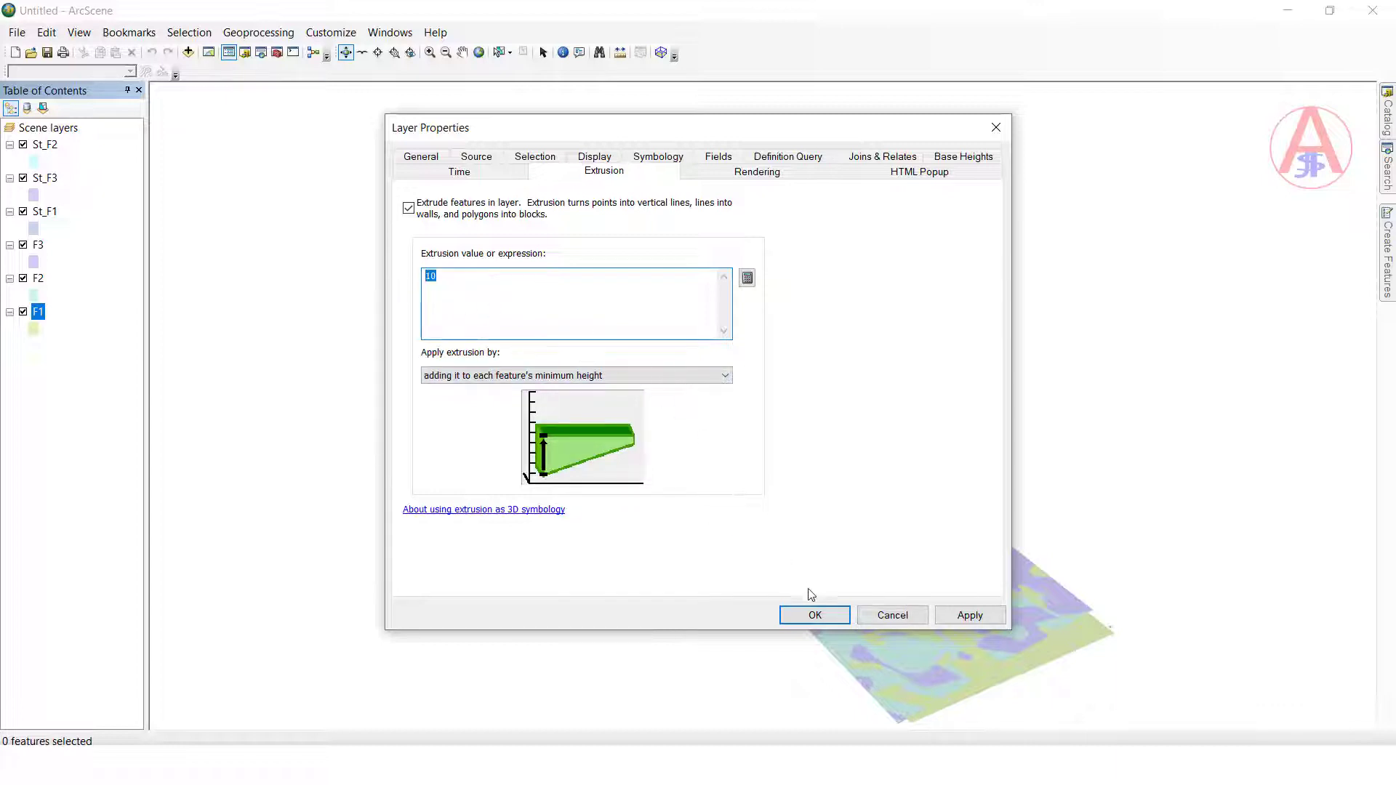
{"action": "left_click", "coordinate": [814, 615]}
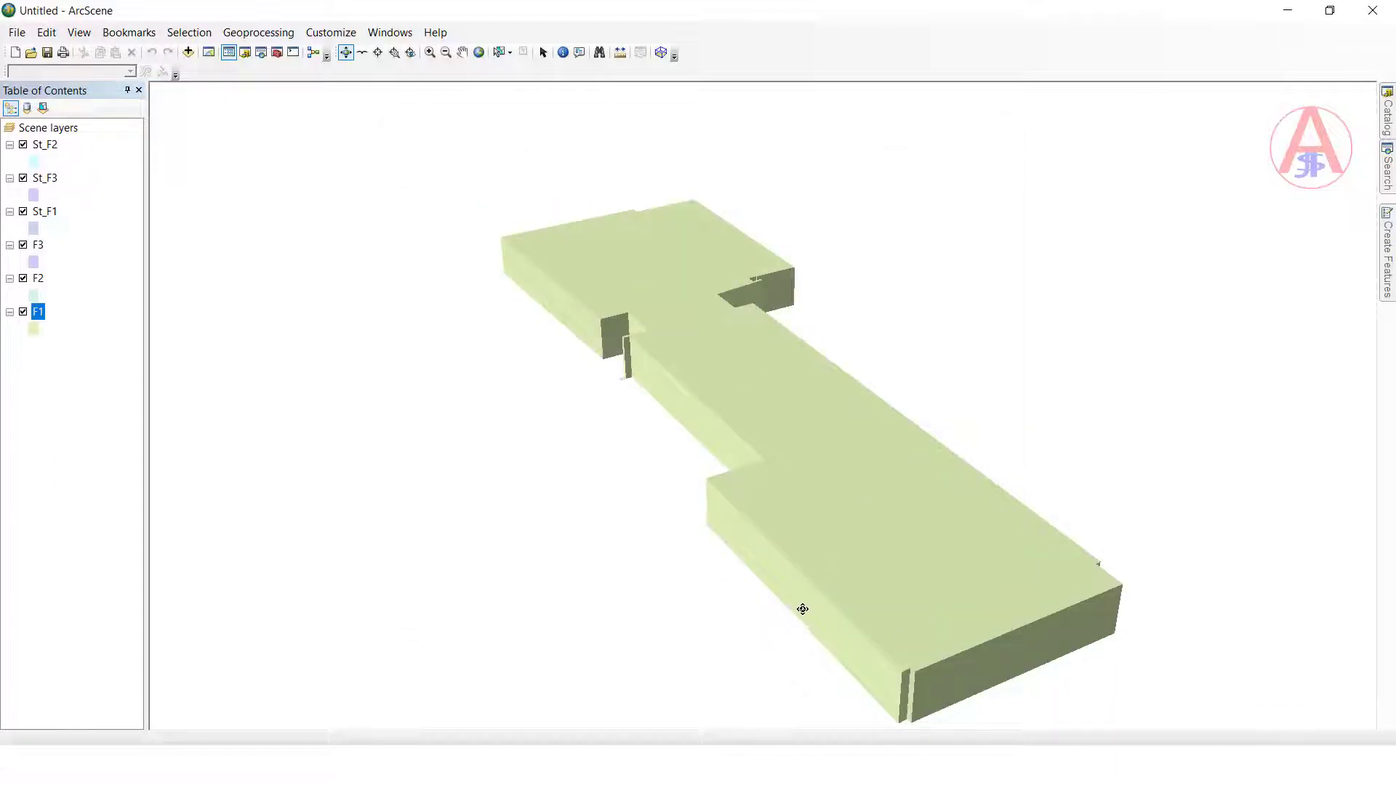
Step: Turn on extrusion for the F2 floor with a value of 10
{"action": "right_click", "coordinate": [41, 280]}
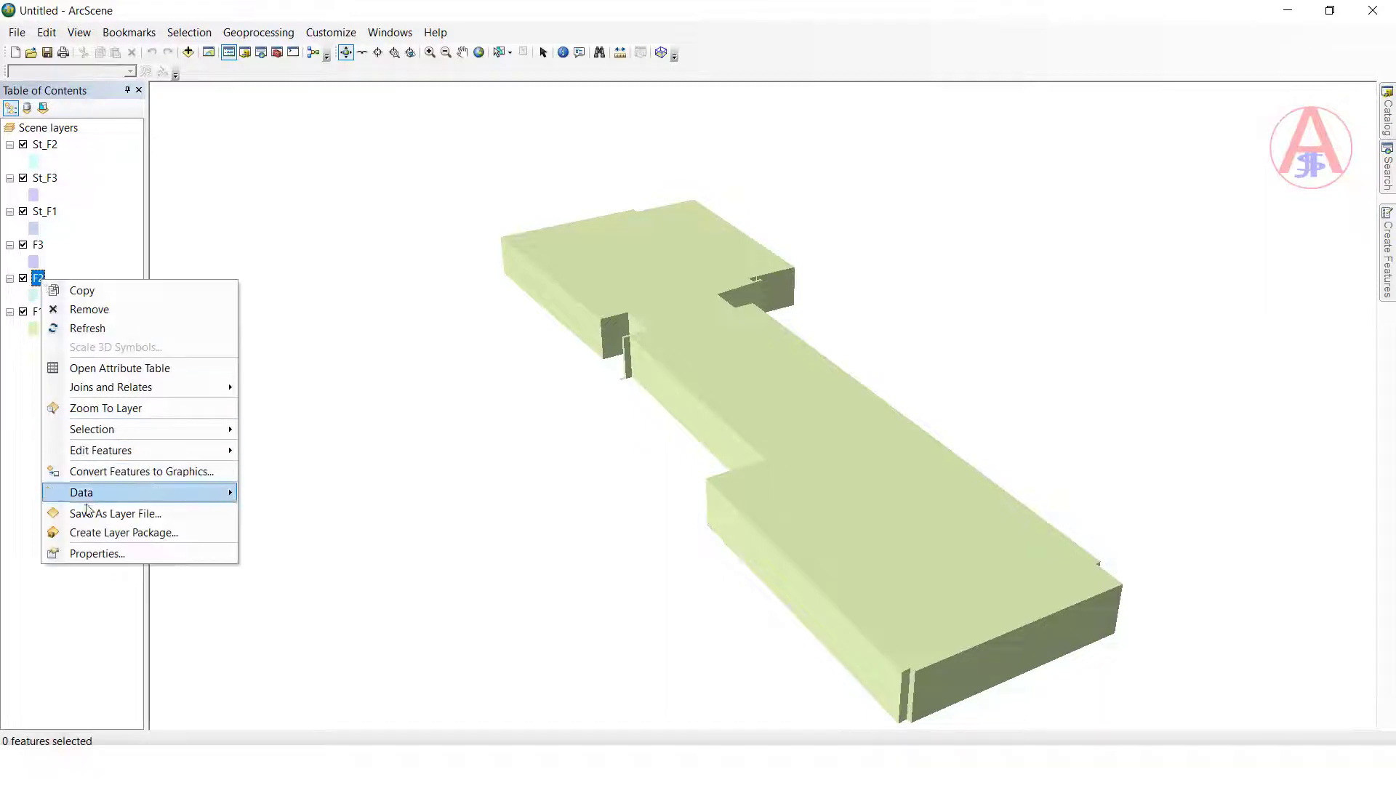
{"action": "left_click", "coordinate": [94, 554]}
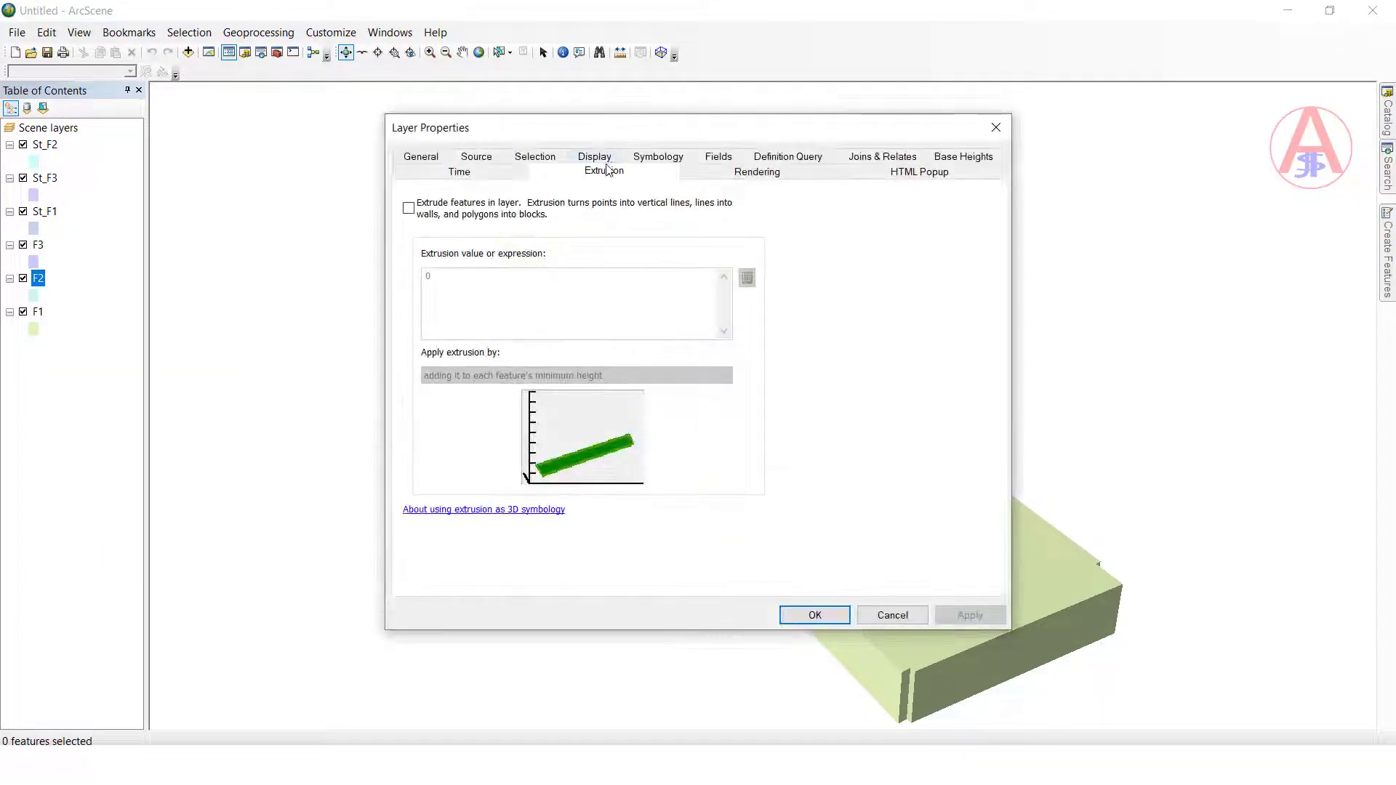
{"action": "left_click", "coordinate": [409, 209]}
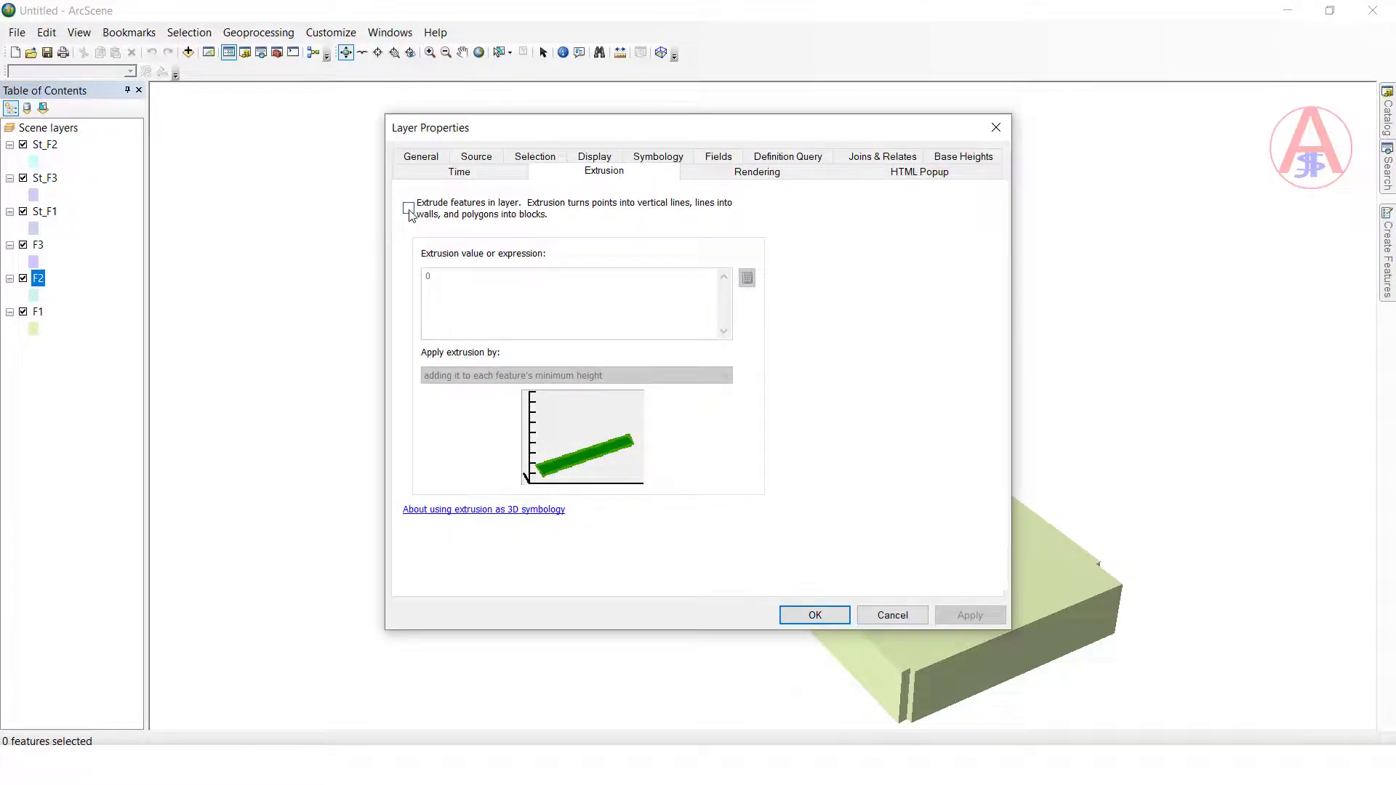
{"action": "left_click_drag", "start_coordinate": [448, 276], "coordinate": [406, 283]}
{"action": "type", "text": "1"}
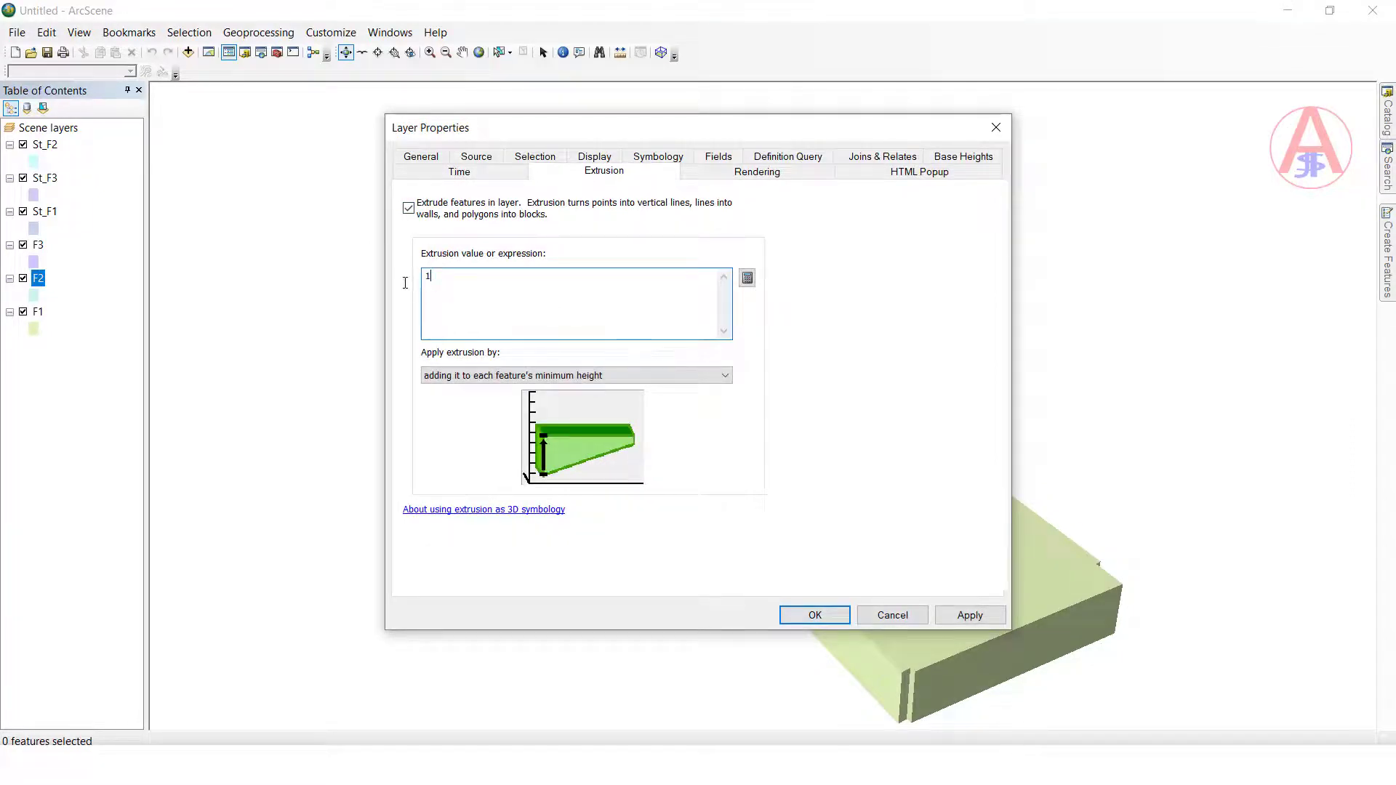
{"action": "type", "text": "0"}
Step: Give F2 a constant base height of 10 and apply the settings
{"action": "left_click", "coordinate": [963, 156]}
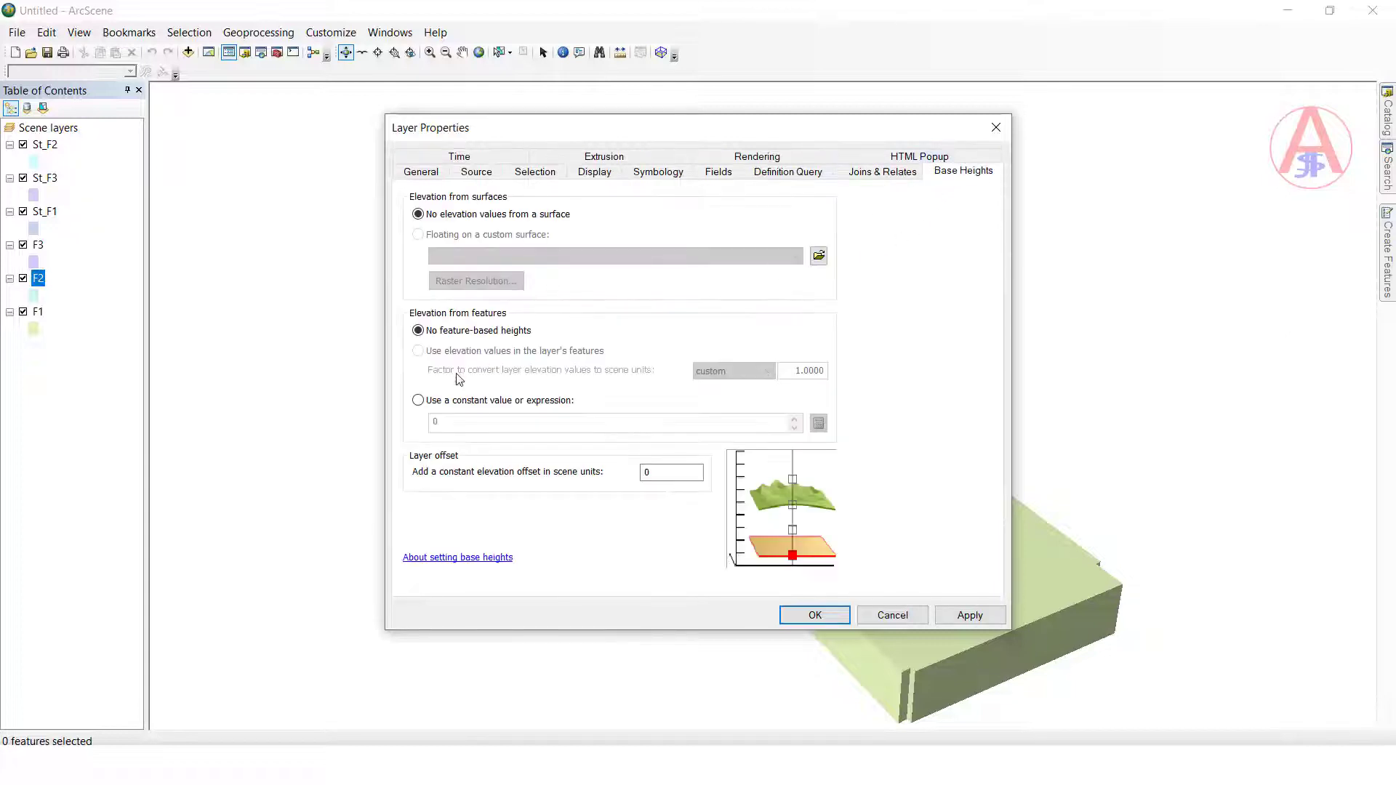
{"action": "left_click", "coordinate": [420, 401]}
{"action": "left_click_drag", "start_coordinate": [447, 424], "coordinate": [425, 427]}
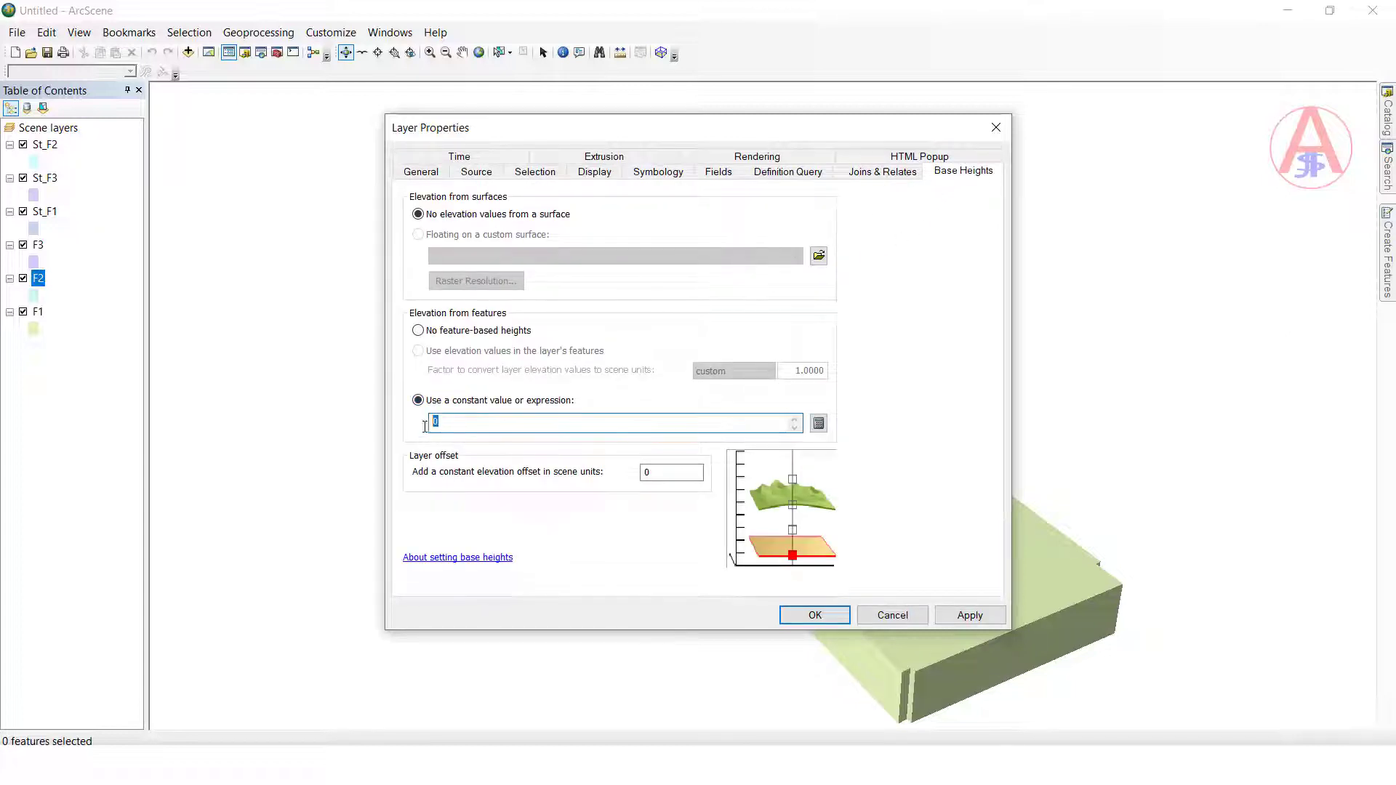
{"action": "type", "text": "1"}
{"action": "left_click", "coordinate": [671, 472]}
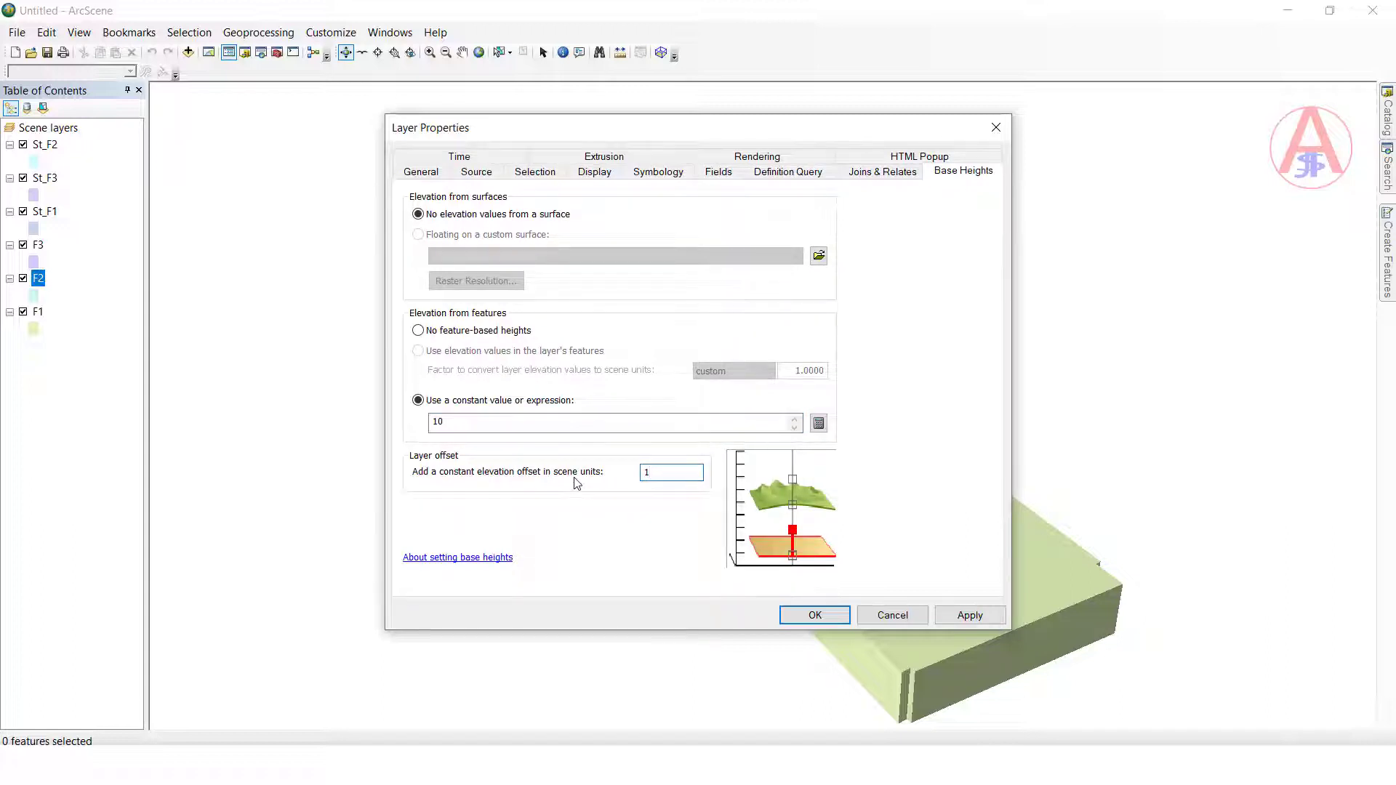
{"action": "left_click", "coordinate": [815, 615]}
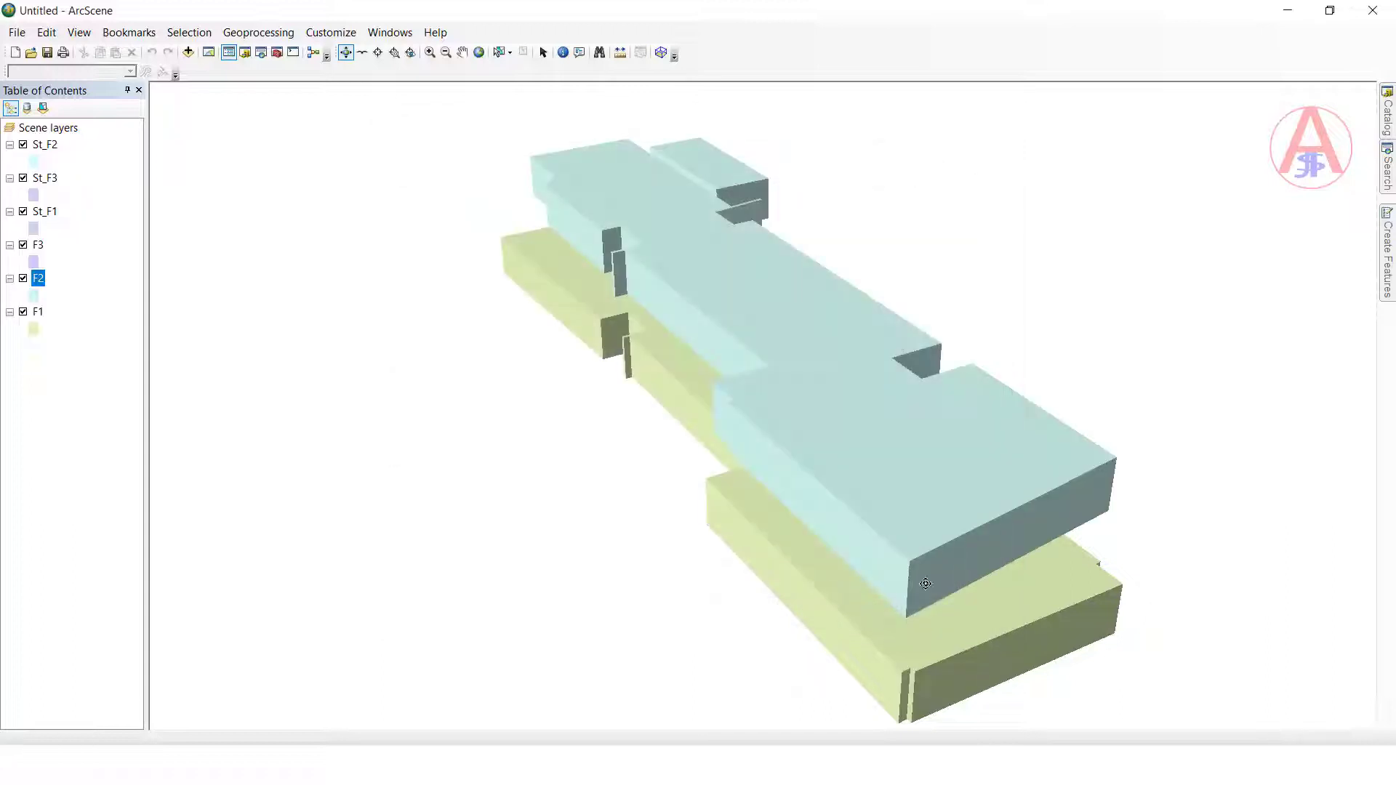
{"action": "left_click_drag", "start_coordinate": [1058, 530], "coordinate": [906, 486]}
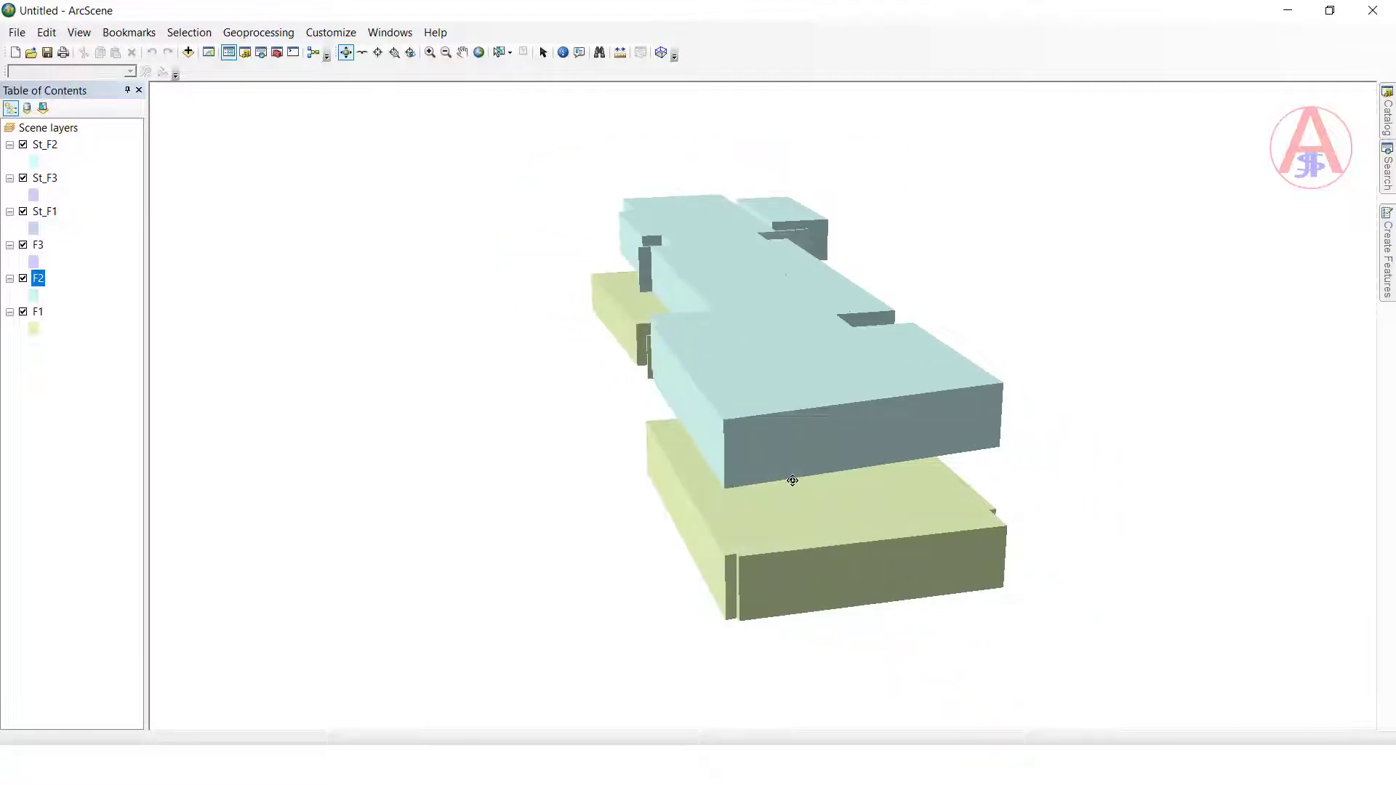
Step: Turn on extrusion for the F3 floor with a value of 10
{"action": "right_click", "coordinate": [43, 248]}
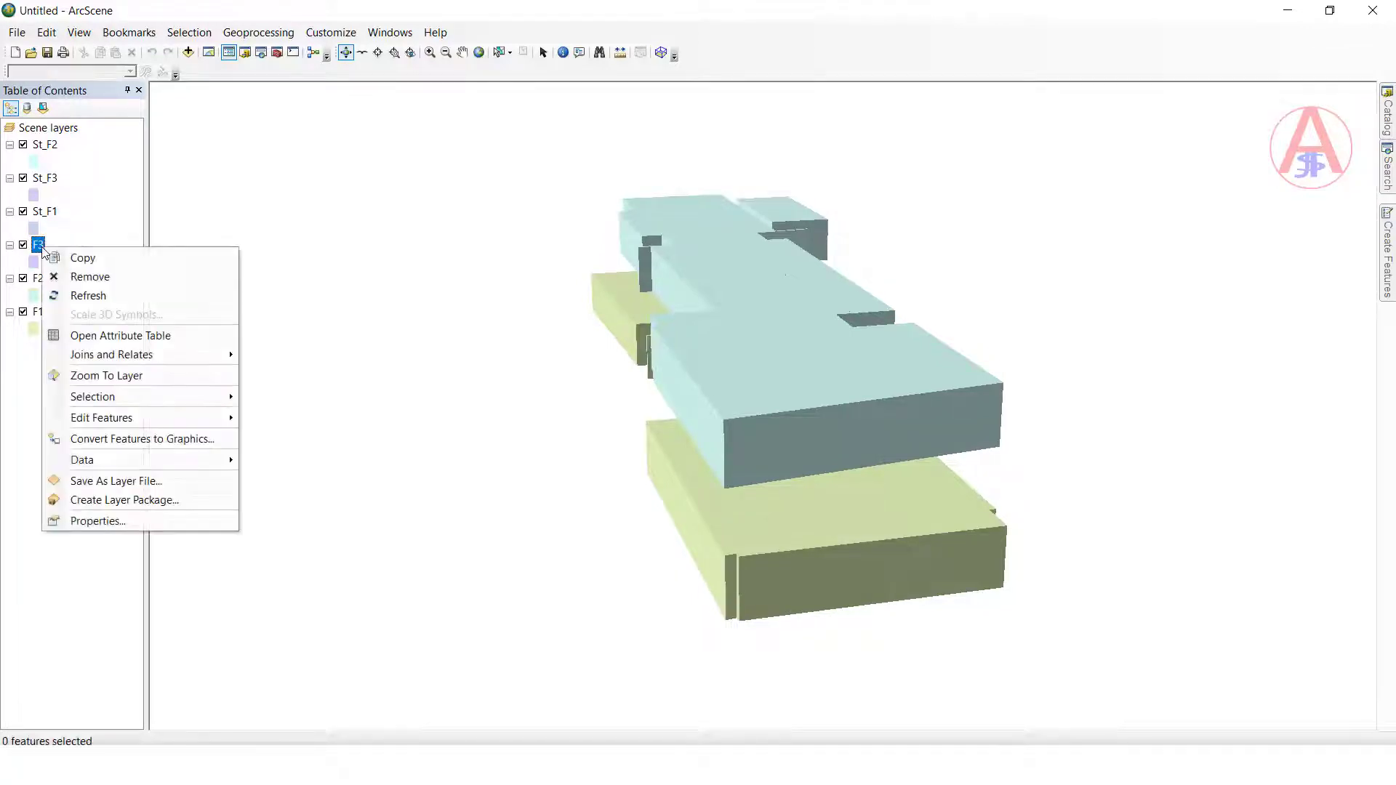
{"action": "left_click", "coordinate": [94, 521]}
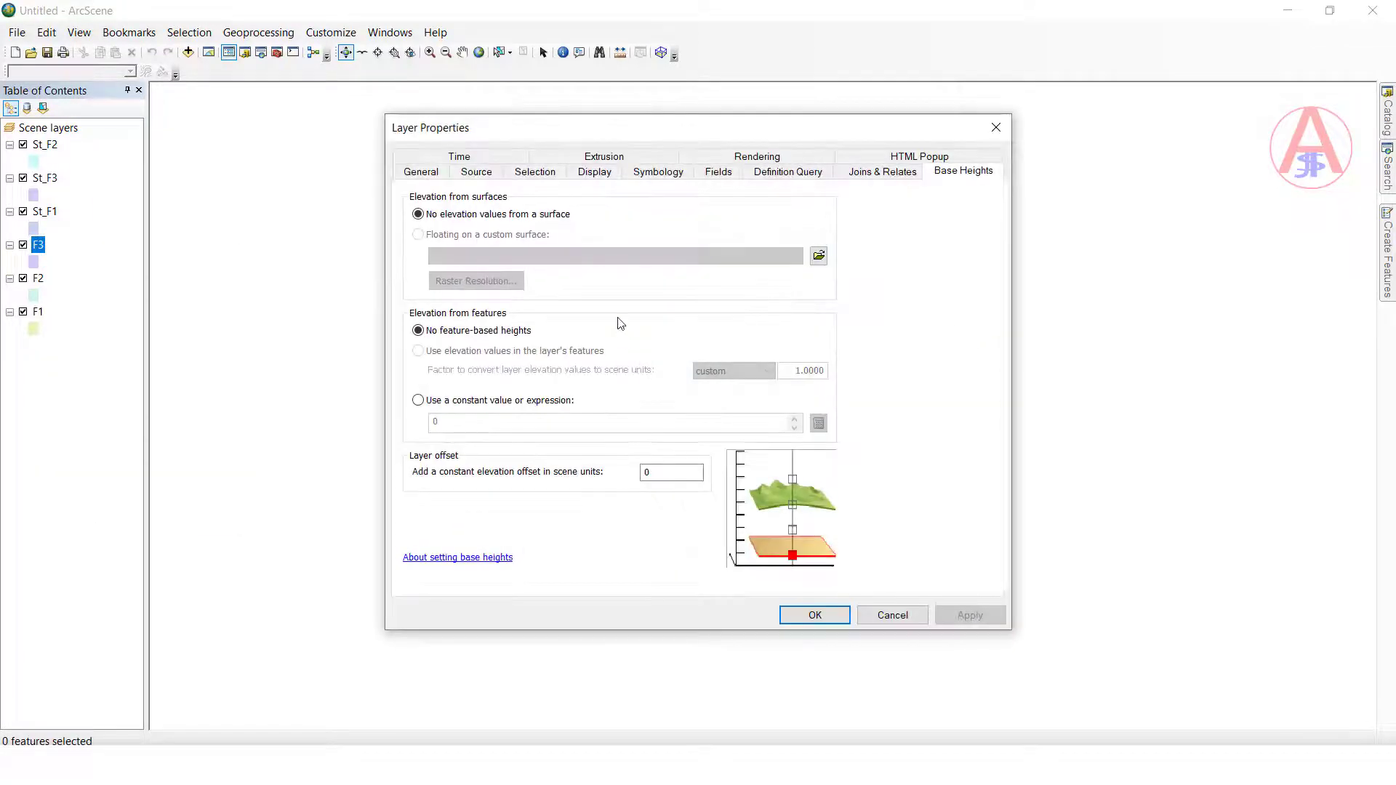
{"action": "left_click", "coordinate": [633, 156]}
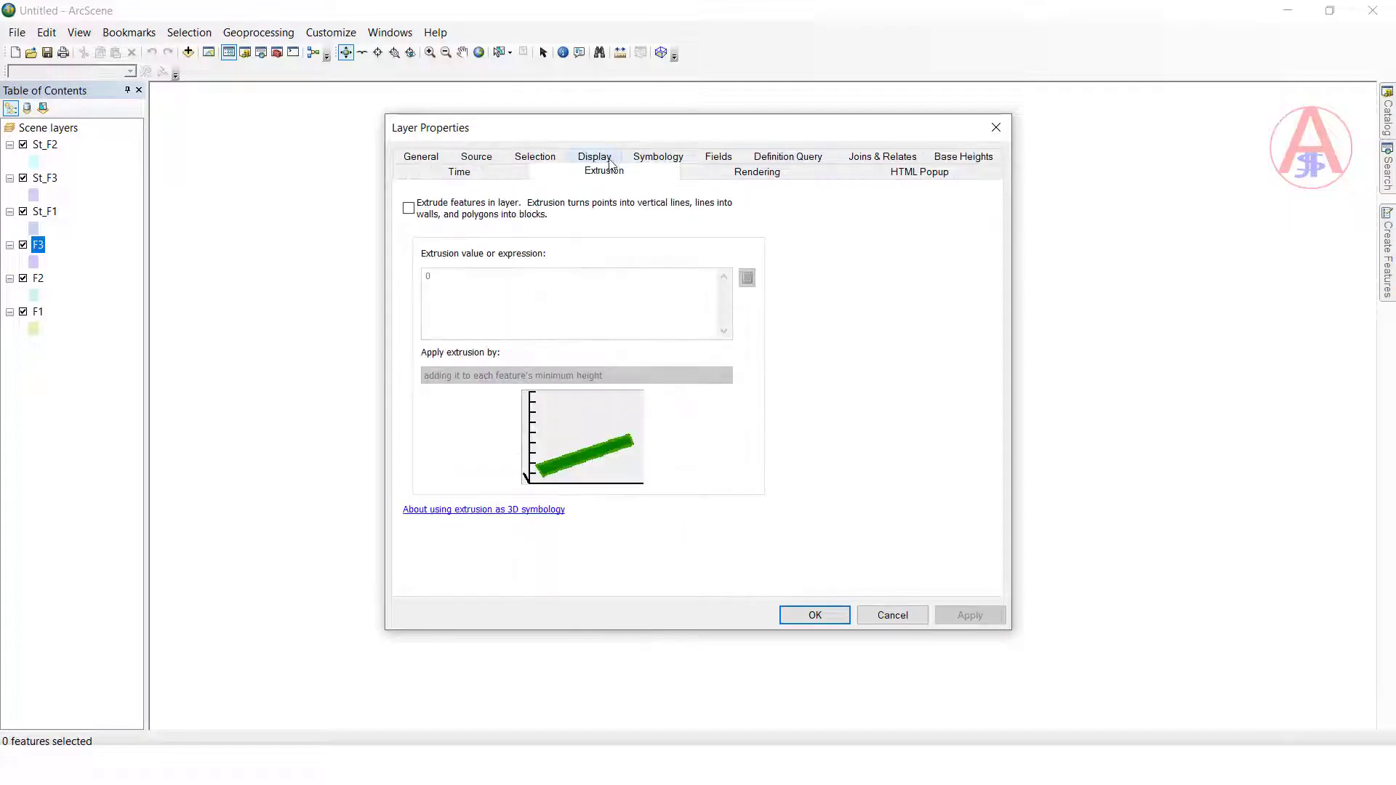
{"action": "left_click", "coordinate": [409, 209]}
{"action": "type", "text": "10"}
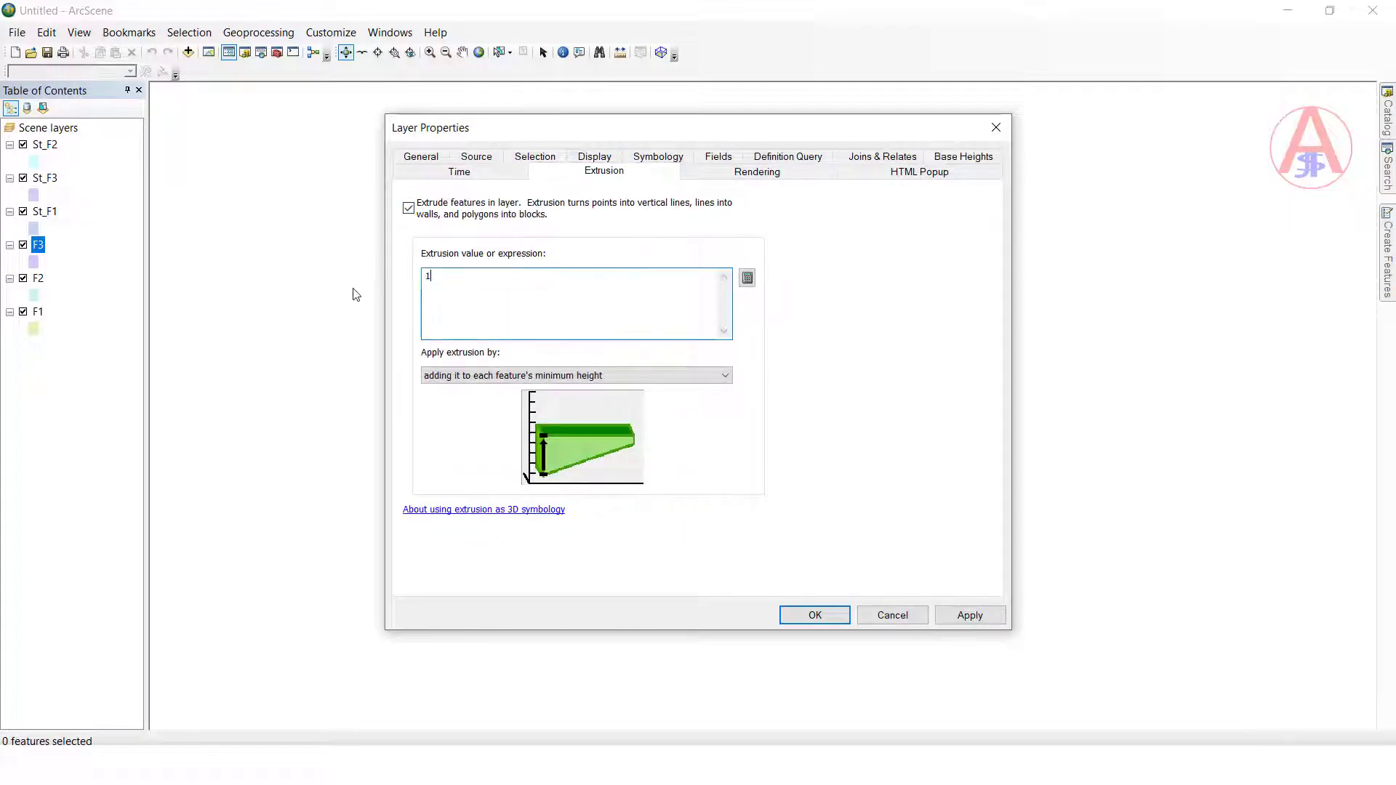
Step: Give F3 a constant base height of 20 and apply it
{"action": "left_click", "coordinate": [962, 157]}
{"action": "left_click", "coordinate": [418, 400]}
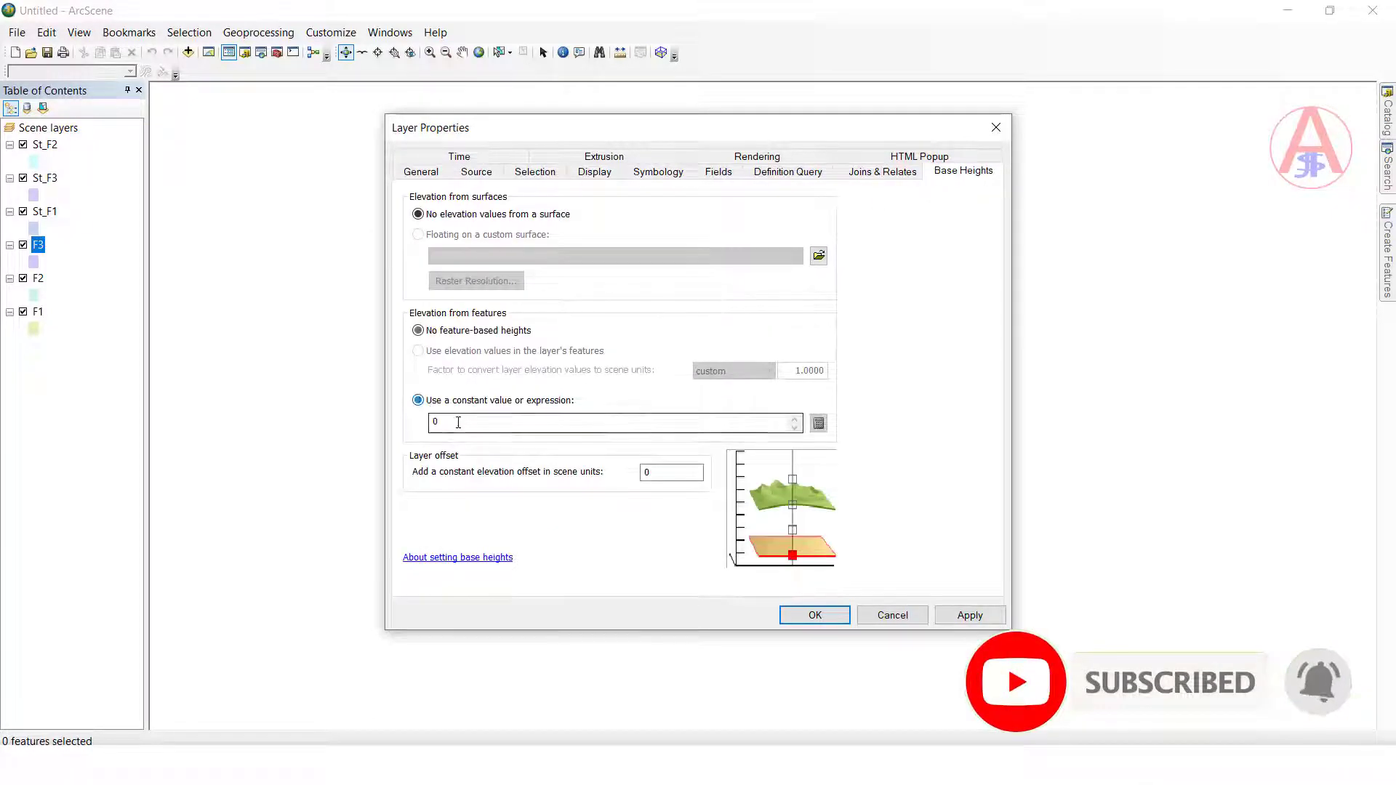
{"action": "type", "text": "2"}
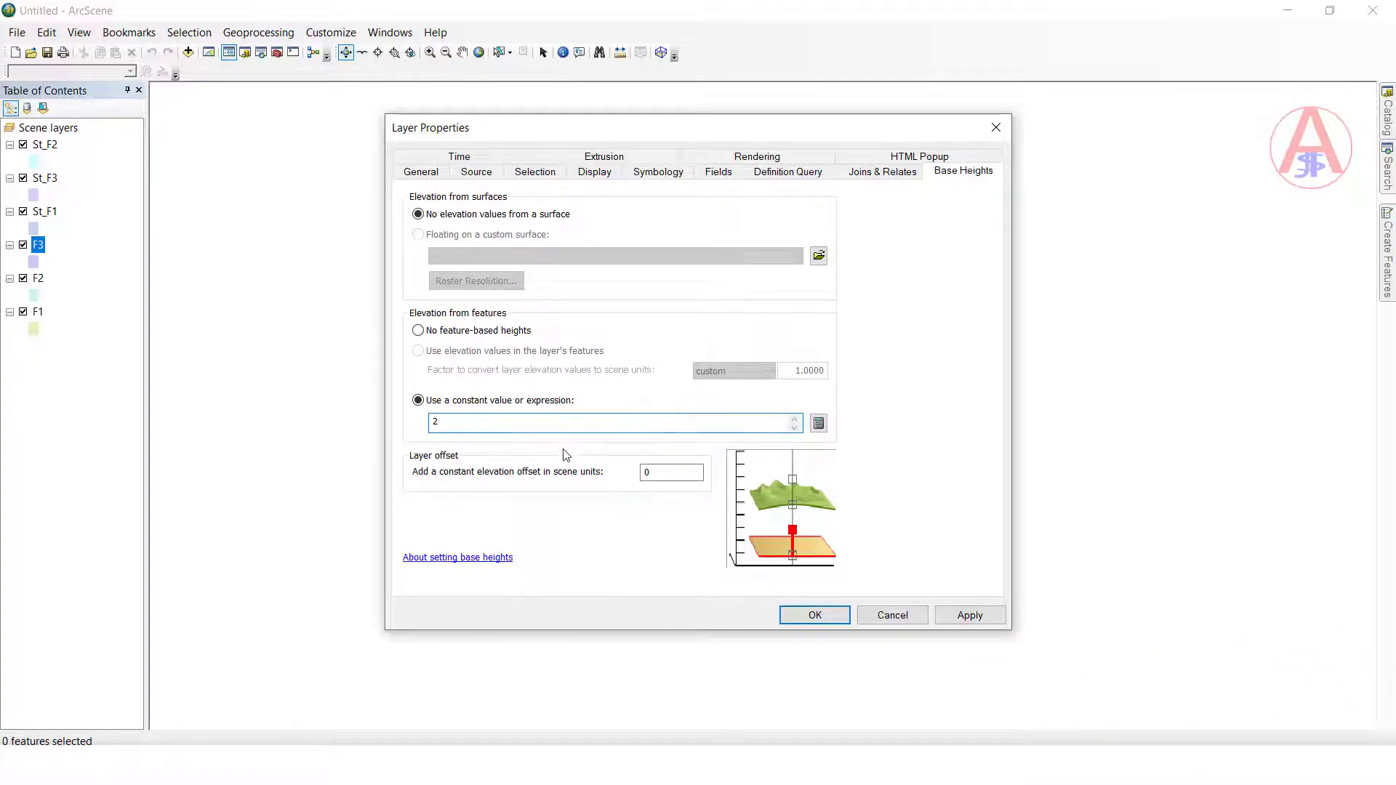
{"action": "type", "text": "0"}
{"action": "left_click", "coordinate": [638, 474]}
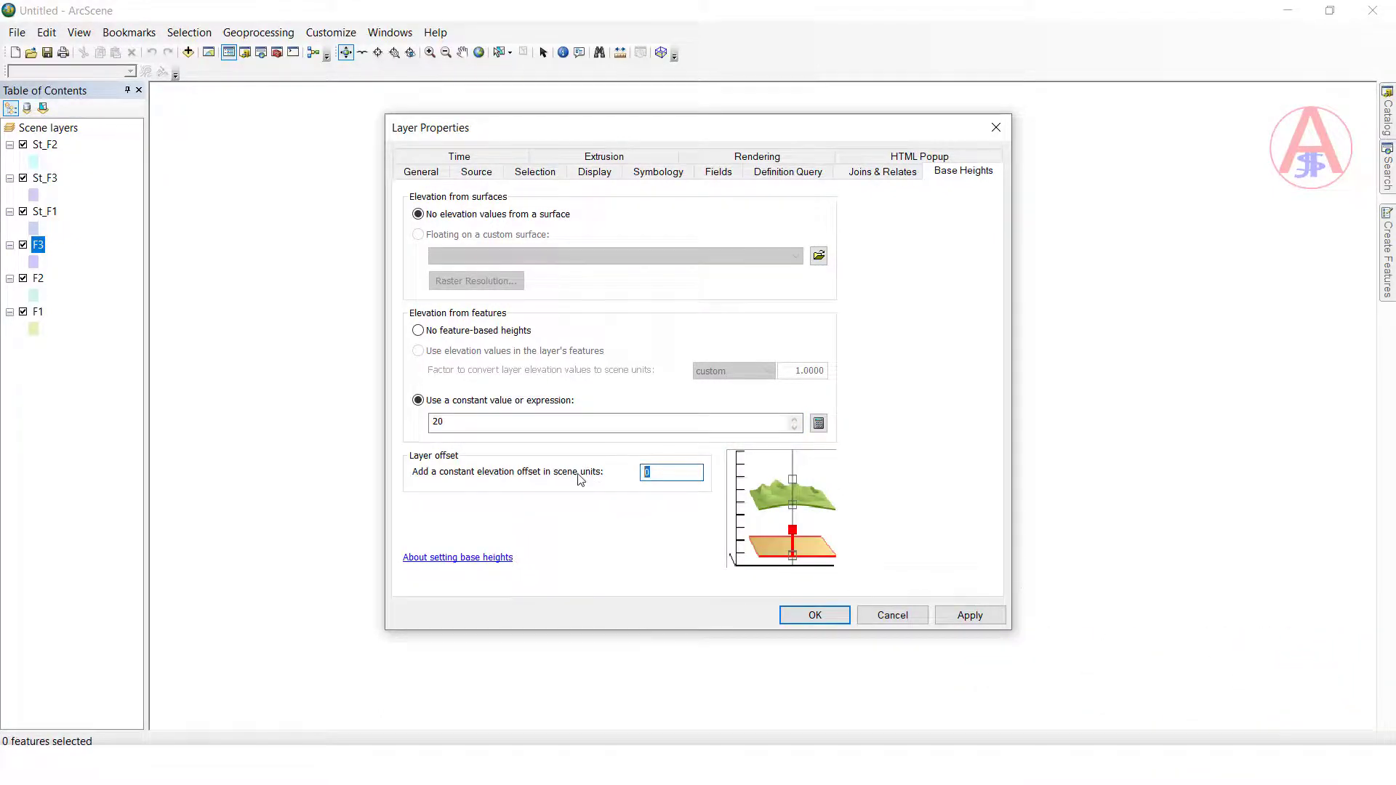
{"action": "left_click", "coordinate": [806, 614]}
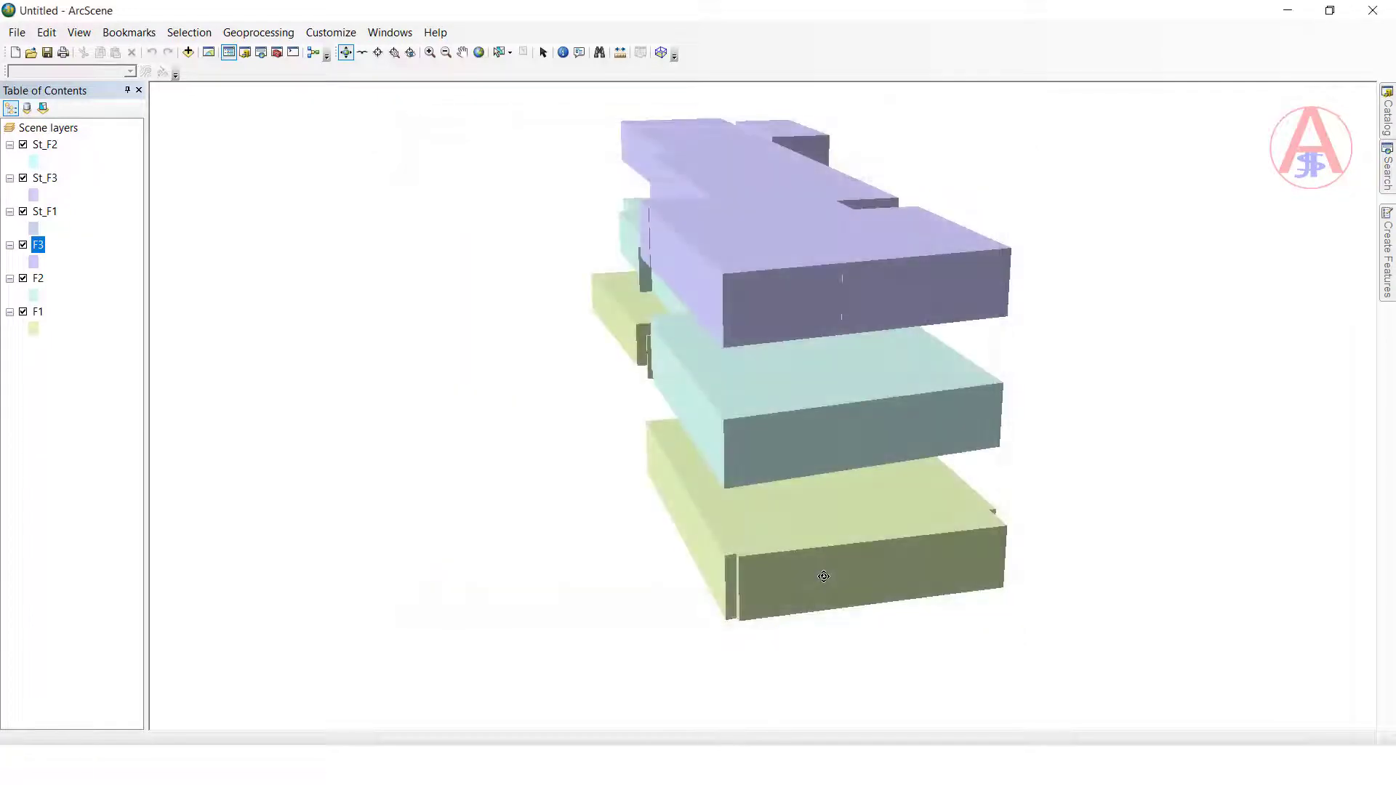
{"action": "left_click_drag", "start_coordinate": [831, 408], "coordinate": [812, 383]}
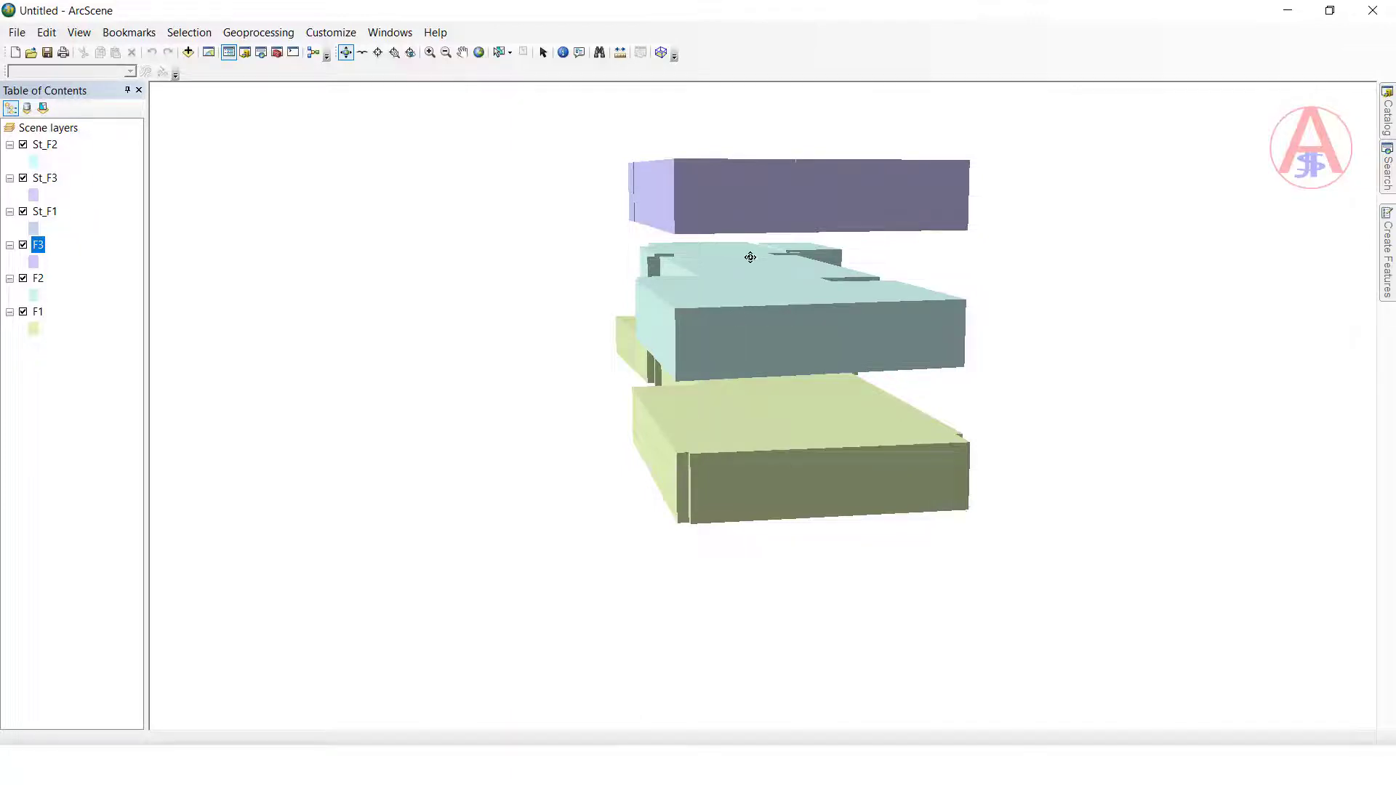
{"action": "left_click_drag", "start_coordinate": [750, 257], "coordinate": [721, 269]}
{"action": "left_click_drag", "start_coordinate": [800, 323], "coordinate": [719, 299]}
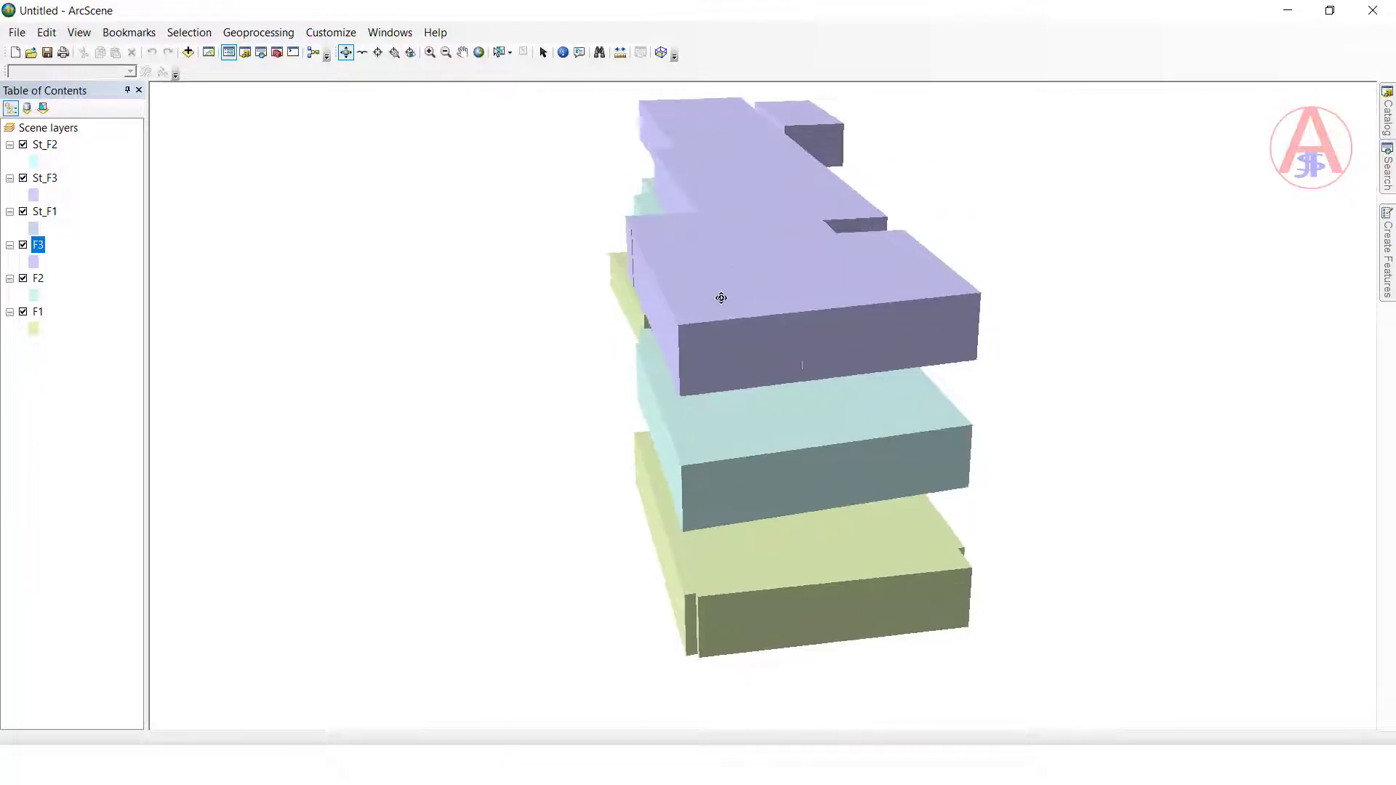
Step: Extrude the St_F1 stairs by 10 on a constant base height of 10
{"action": "right_click", "coordinate": [49, 212]}
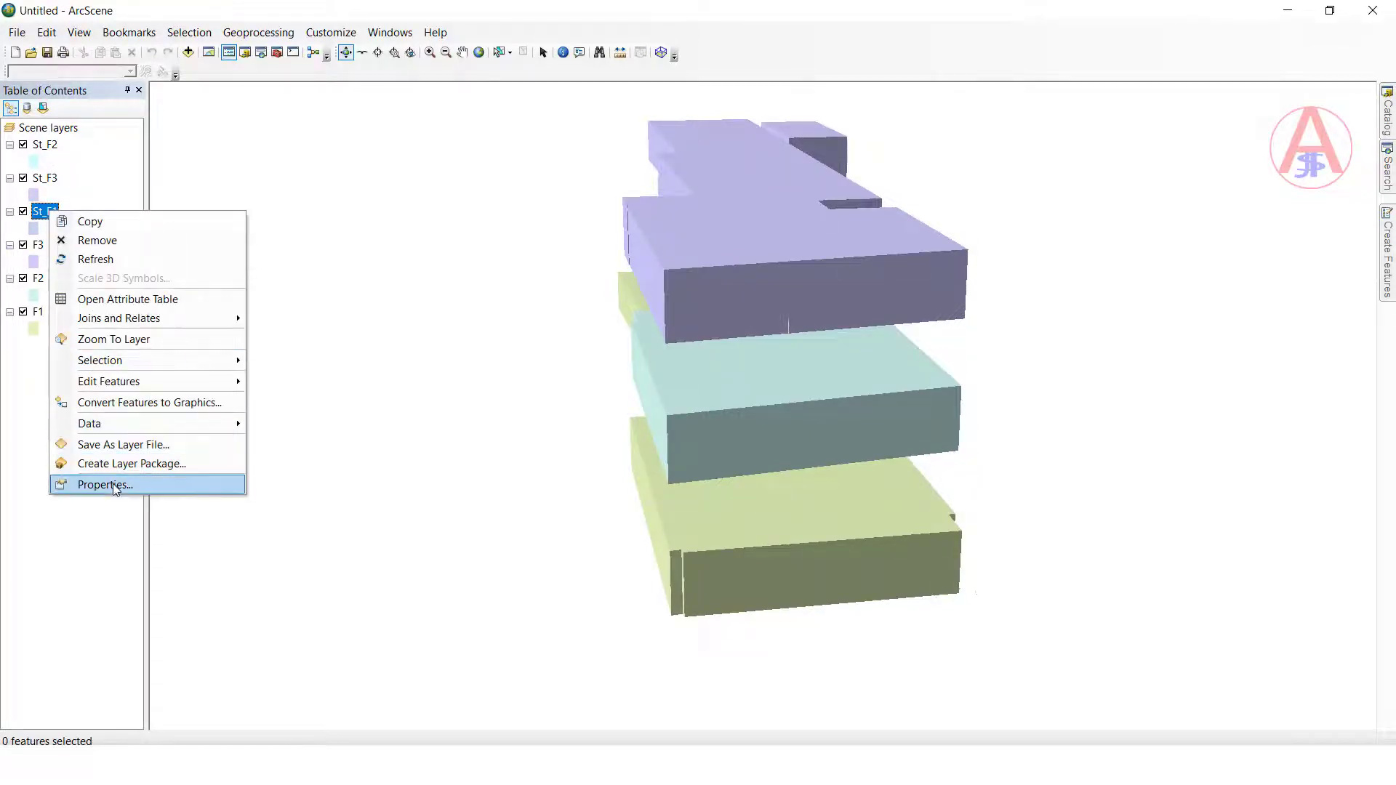
{"action": "left_click", "coordinate": [115, 487]}
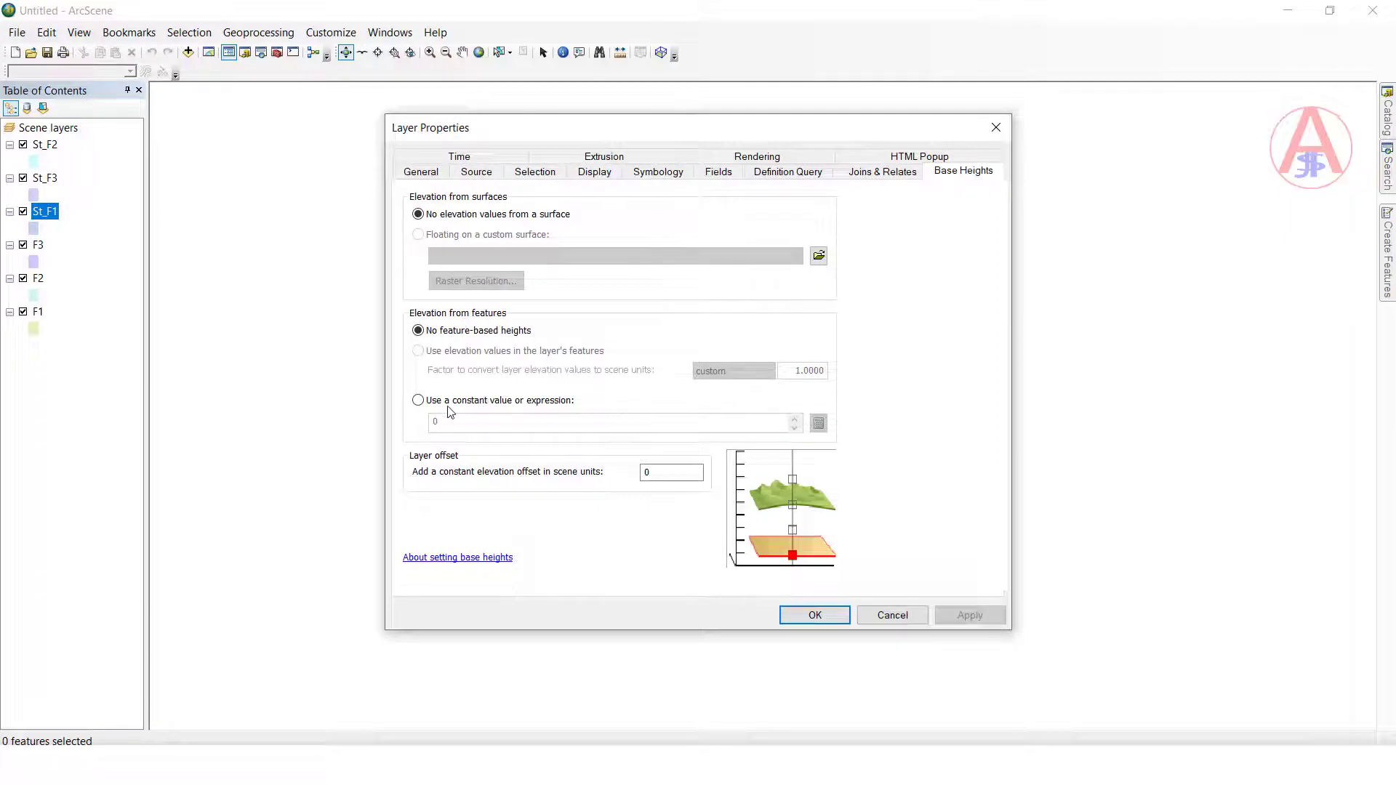
{"action": "left_click", "coordinate": [438, 404]}
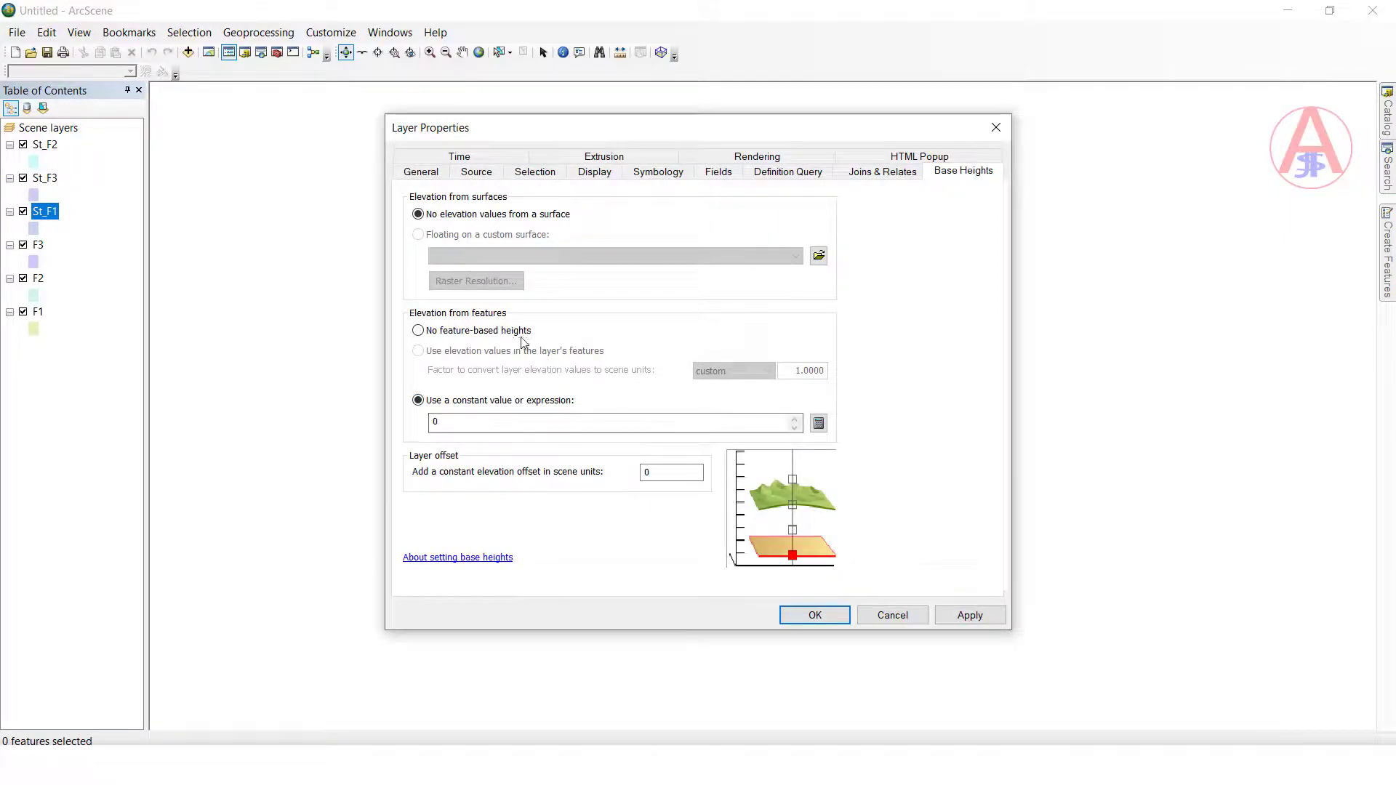
{"action": "left_click", "coordinate": [604, 157]}
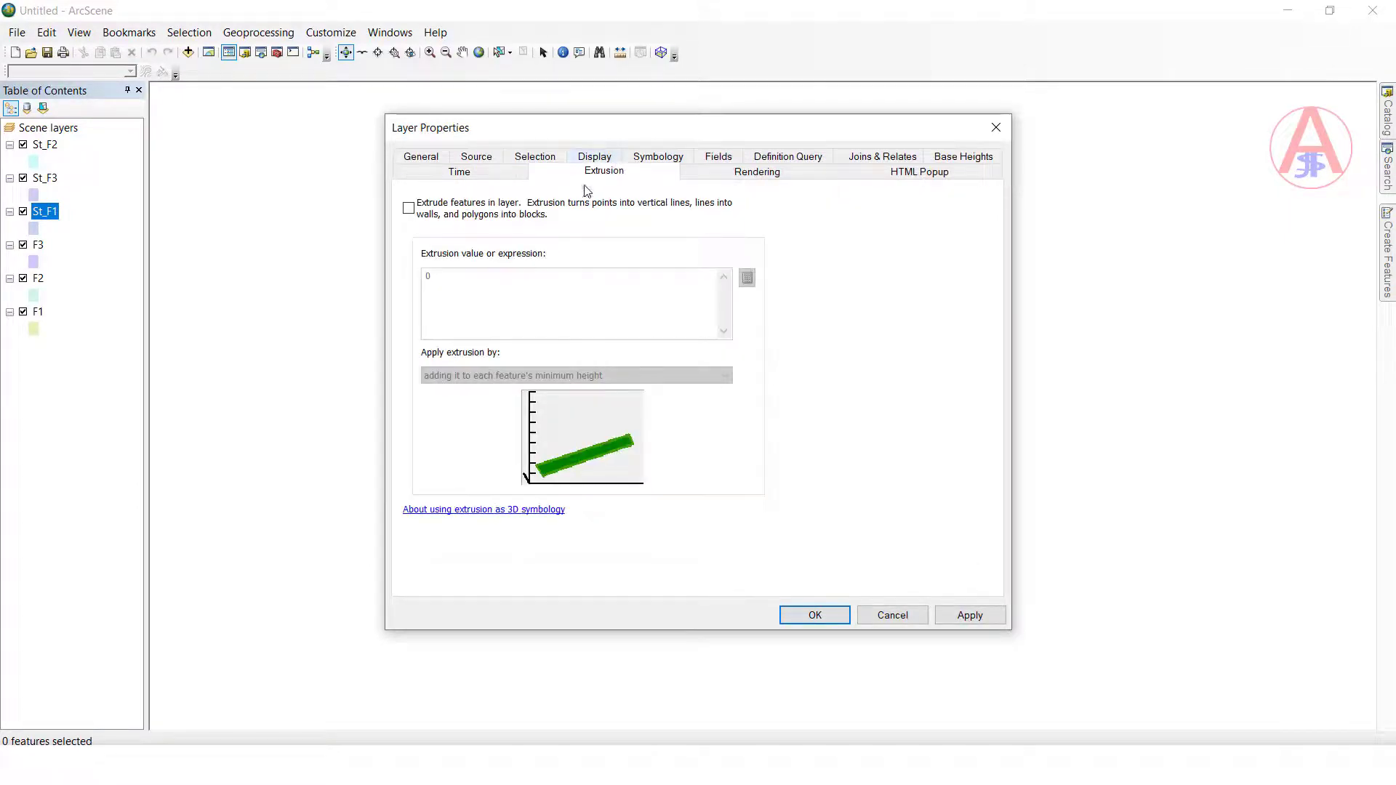
{"action": "left_click", "coordinate": [408, 209]}
{"action": "left_click", "coordinate": [464, 316]}
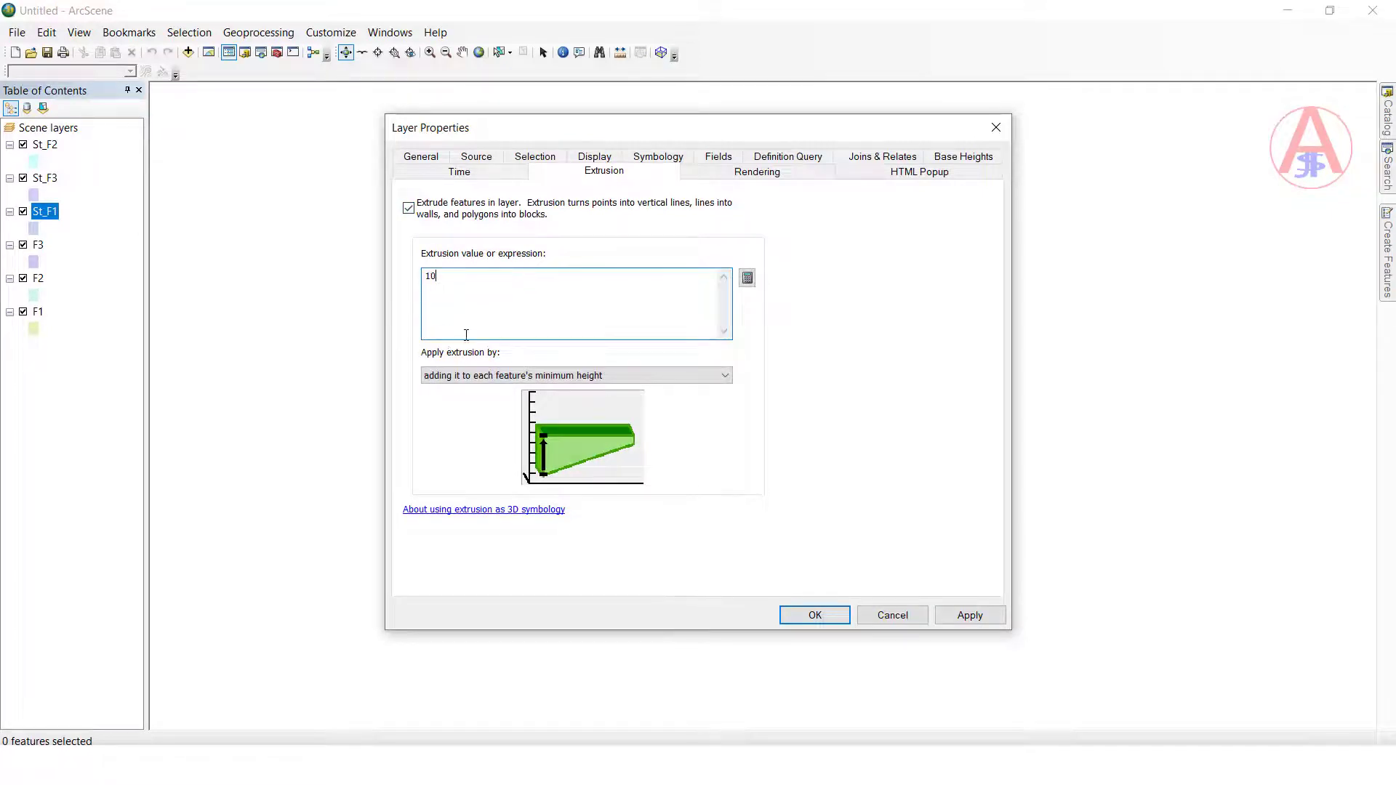
{"action": "left_click", "coordinate": [956, 166]}
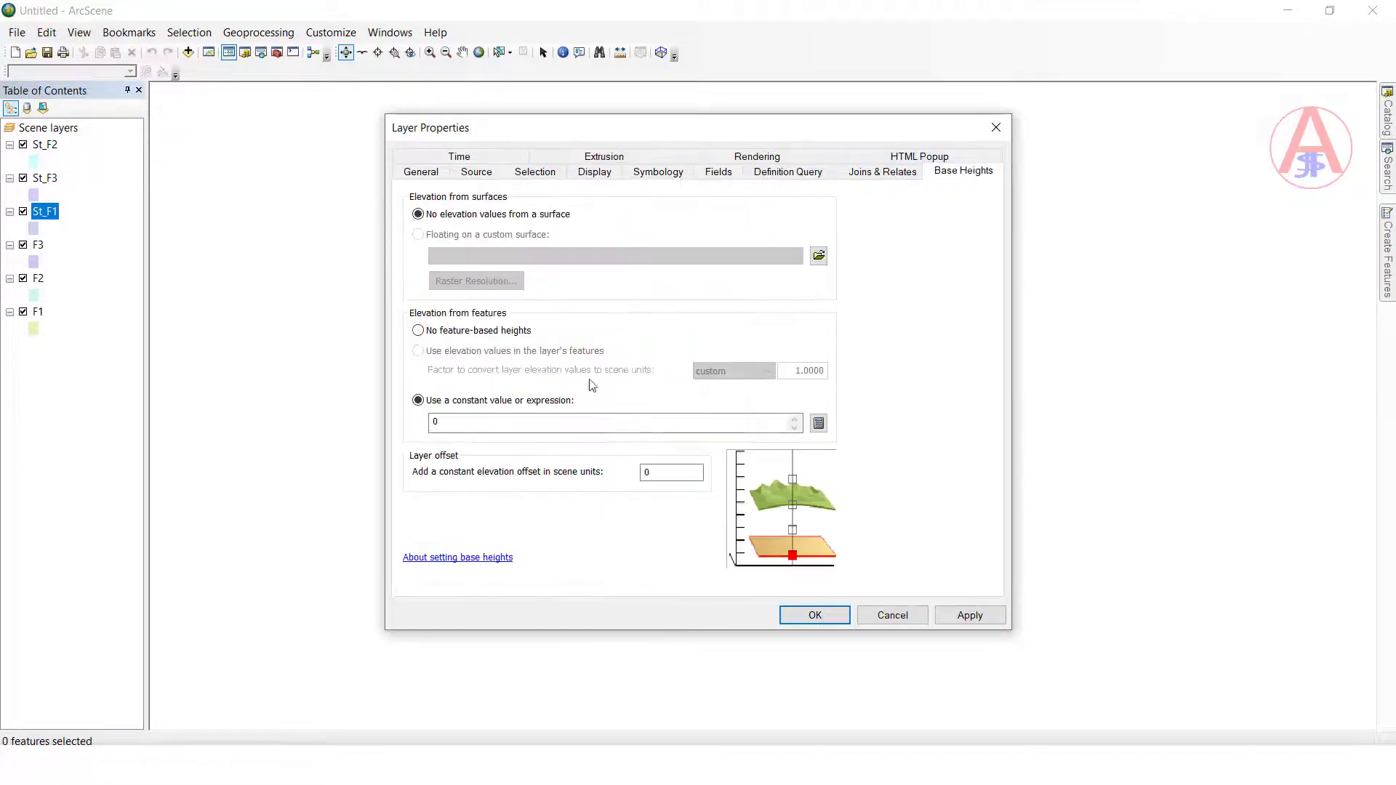
{"action": "left_click", "coordinate": [473, 422]}
{"action": "type", "text": "10"}
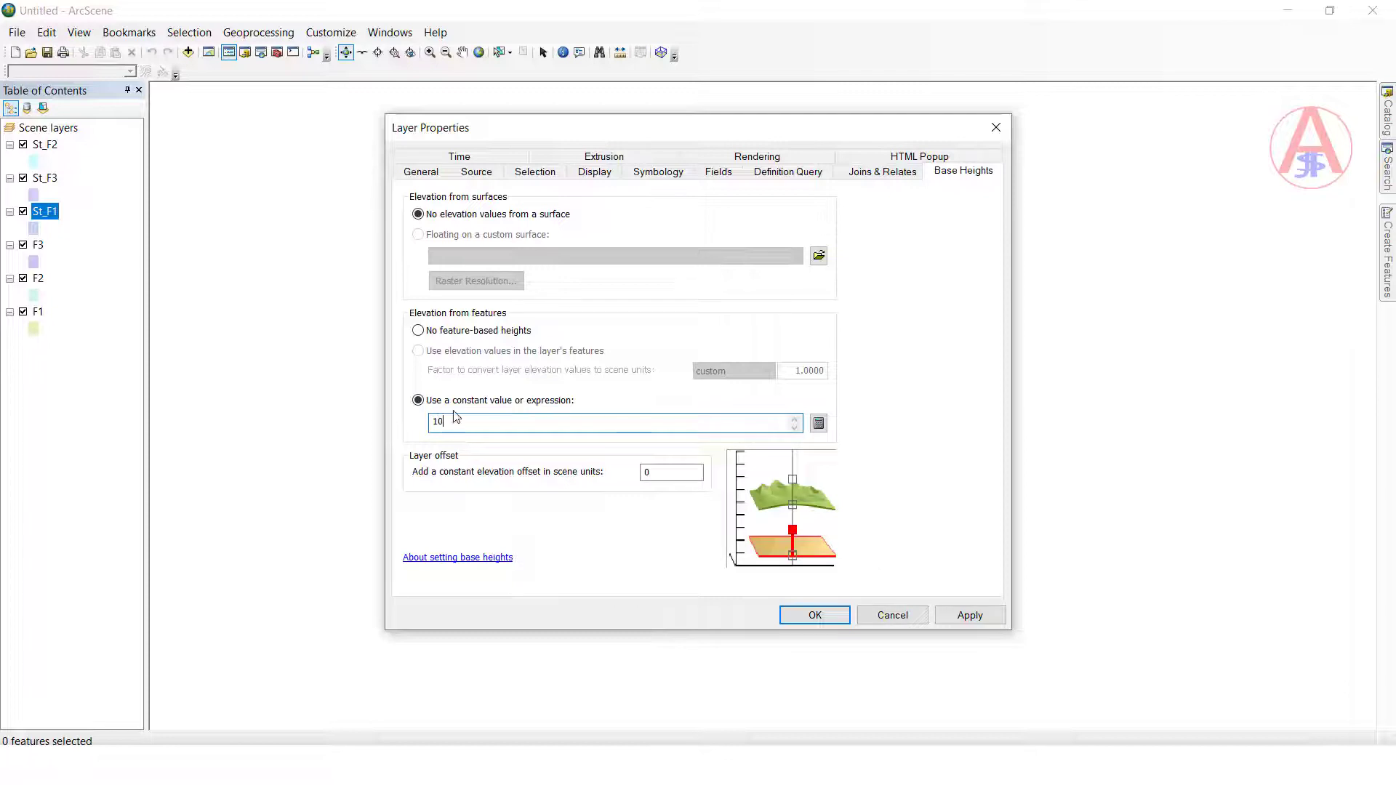
{"action": "left_click", "coordinate": [815, 615]}
{"action": "left_click_drag", "start_coordinate": [778, 415], "coordinate": [893, 497]}
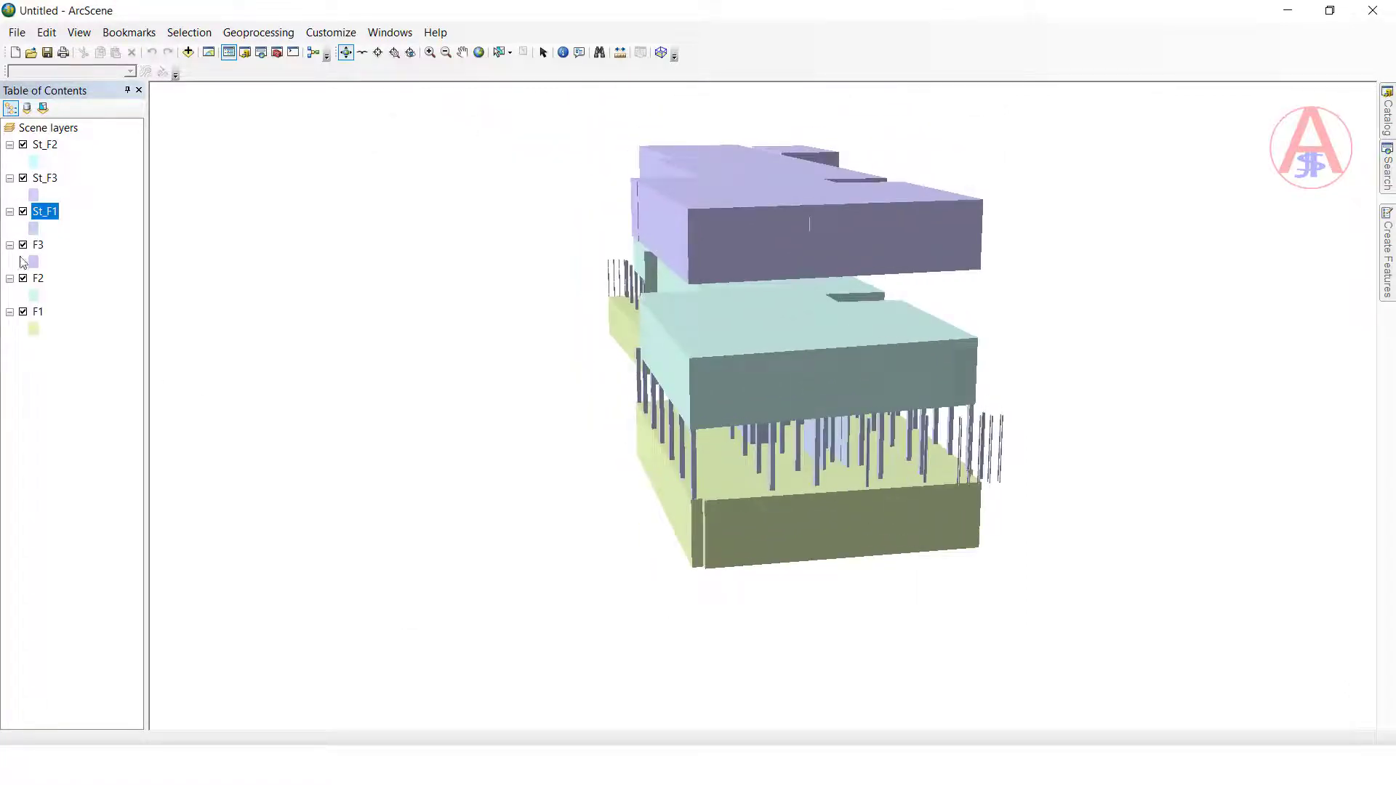
Step: Extrude the St_F2 stairs by 10 on a constant base height of 30
{"action": "double_click", "coordinate": [45, 145]}
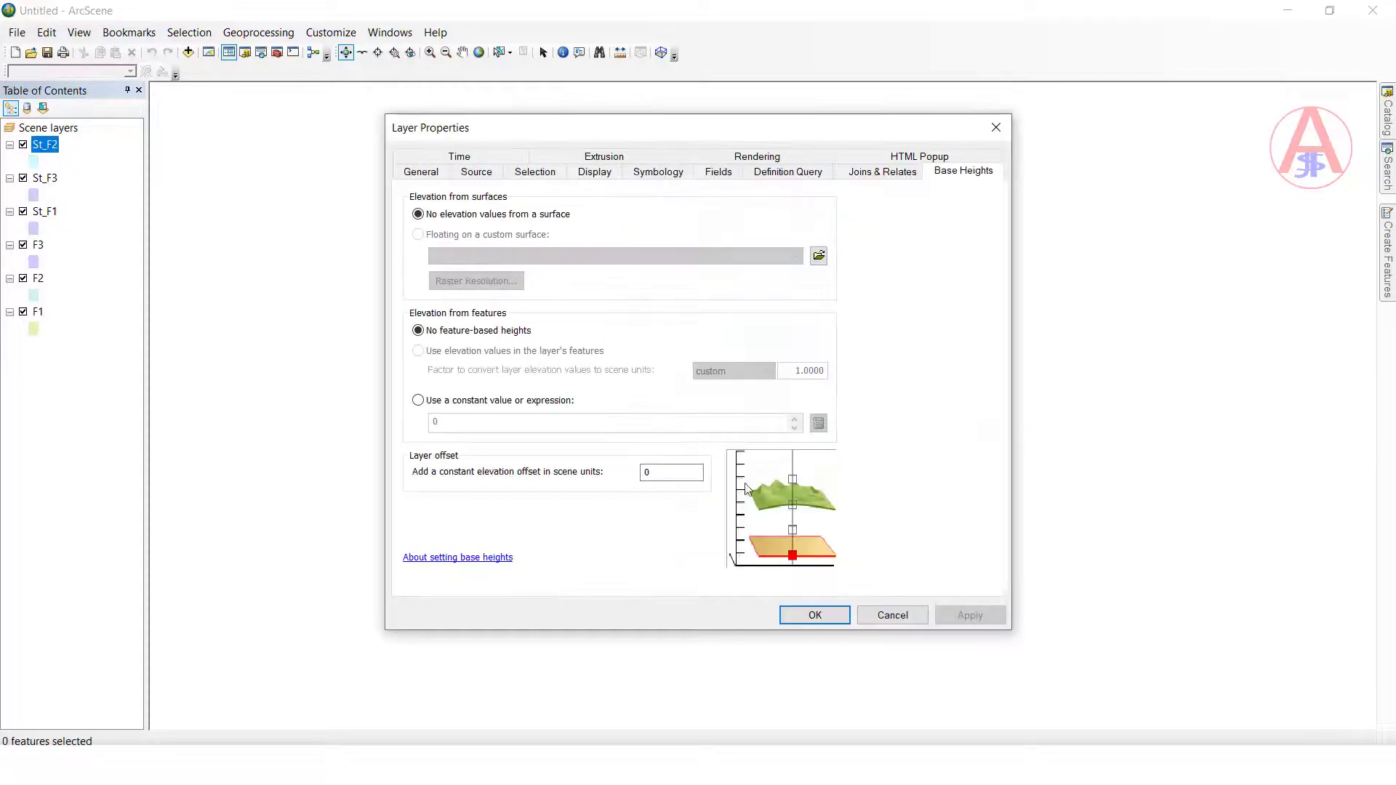
{"action": "left_click", "coordinate": [604, 158]}
{"action": "left_click", "coordinate": [426, 221]}
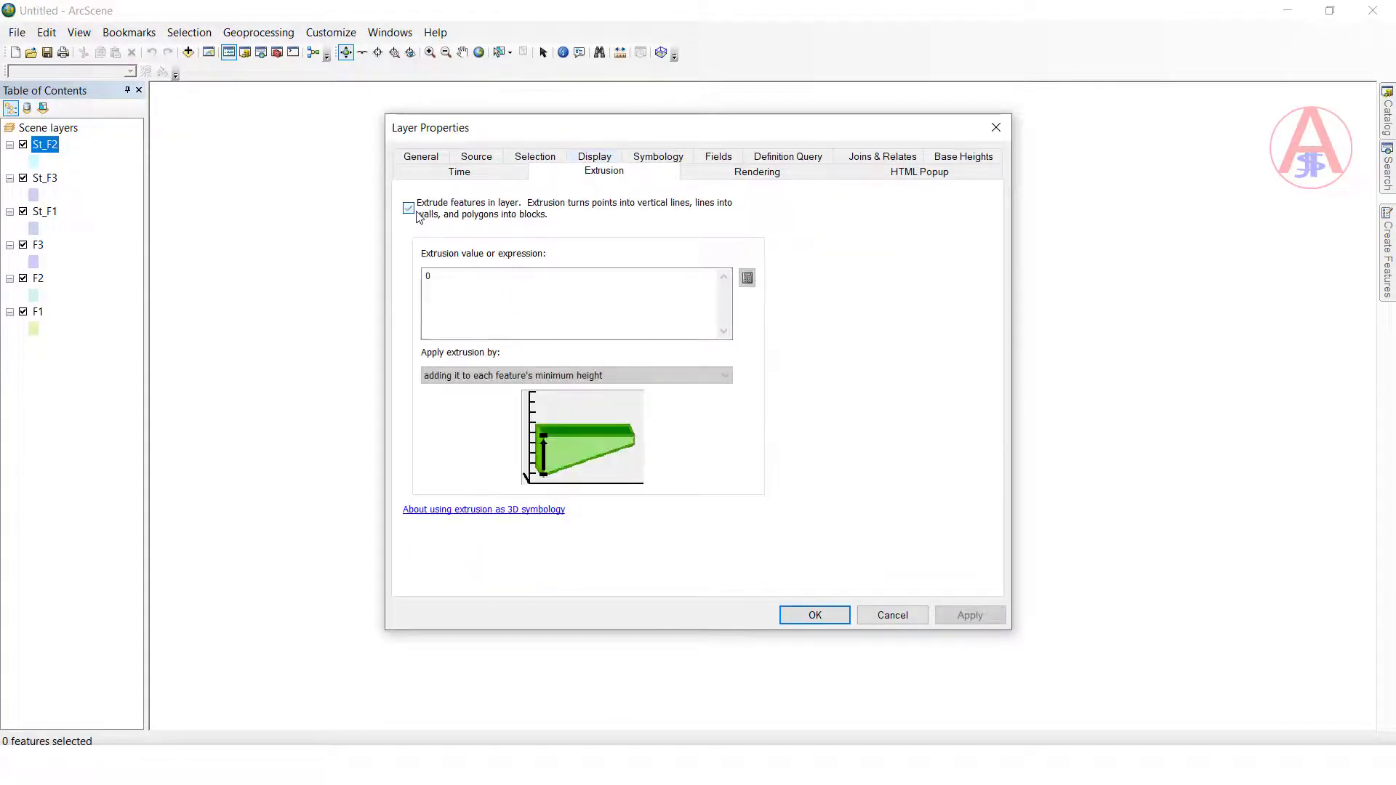
{"action": "left_click", "coordinate": [430, 291]}
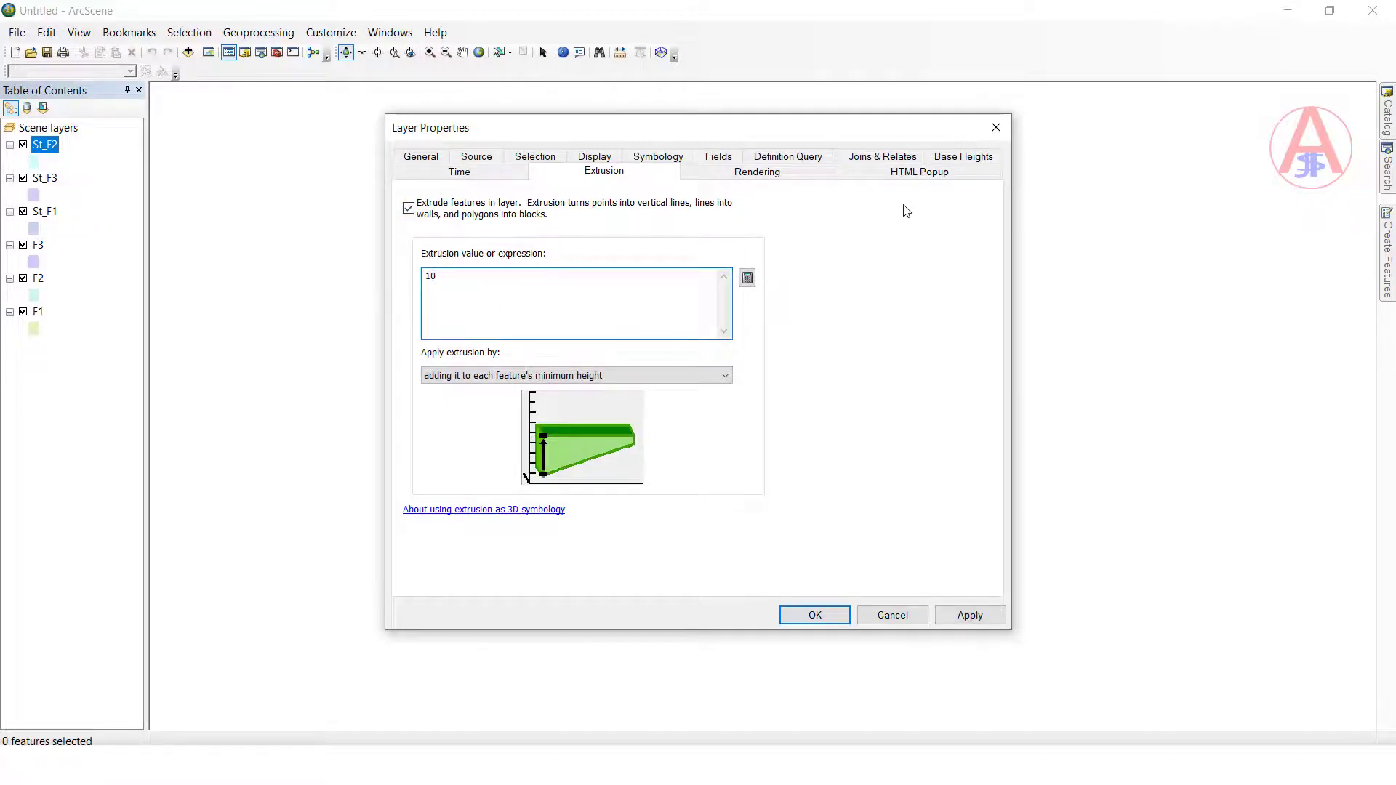
{"action": "left_click", "coordinate": [958, 157]}
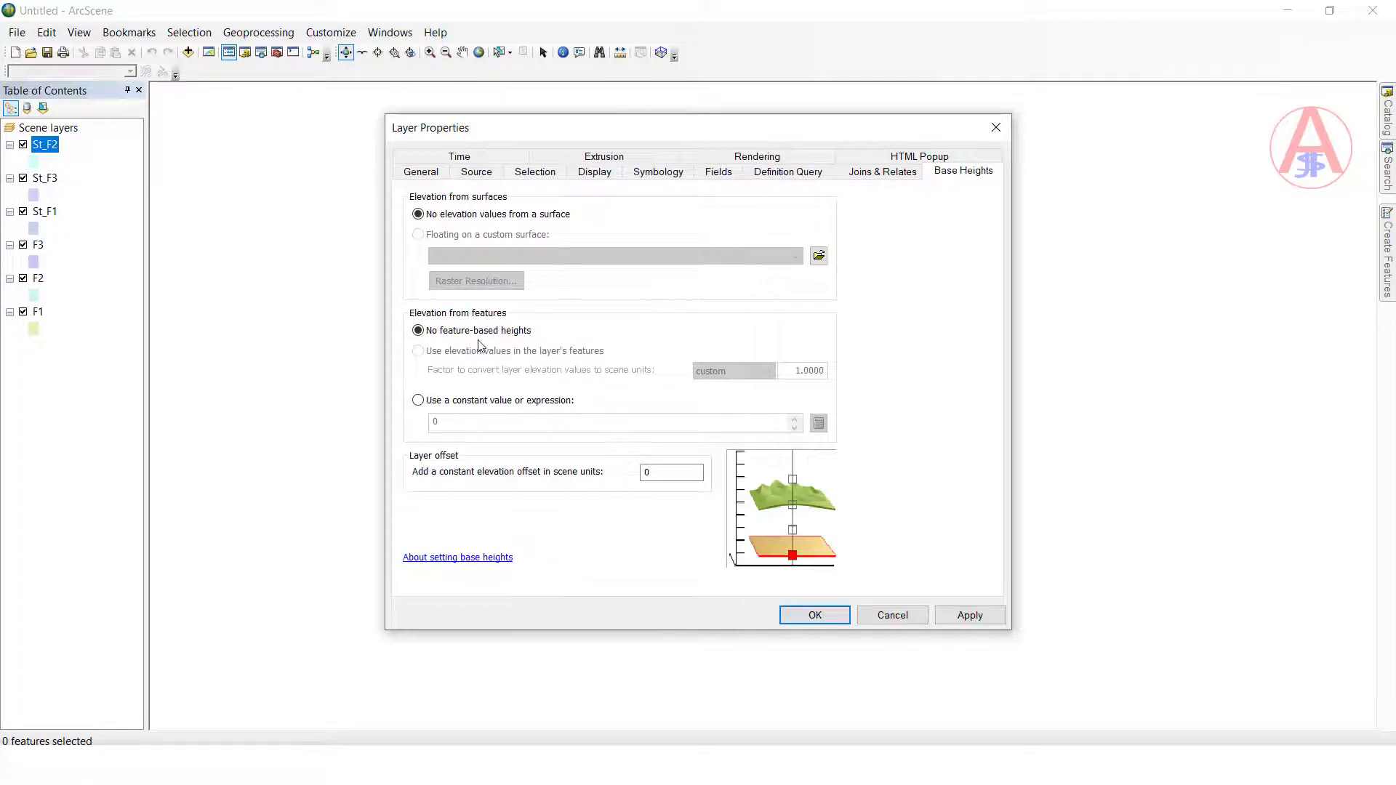
{"action": "left_click", "coordinate": [418, 401]}
{"action": "type", "text": "3"}
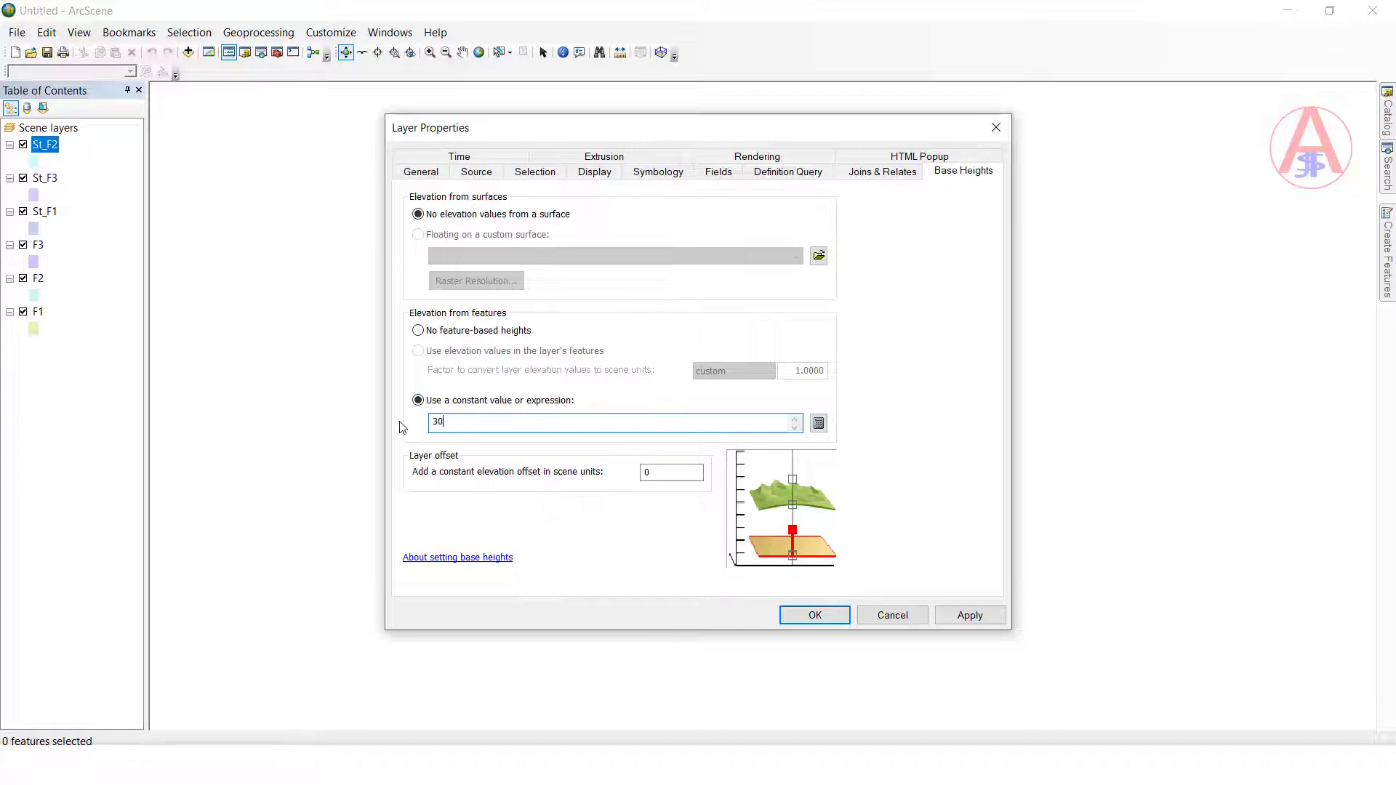
{"action": "left_click", "coordinate": [814, 616]}
{"action": "left_click_drag", "start_coordinate": [942, 415], "coordinate": [757, 392]}
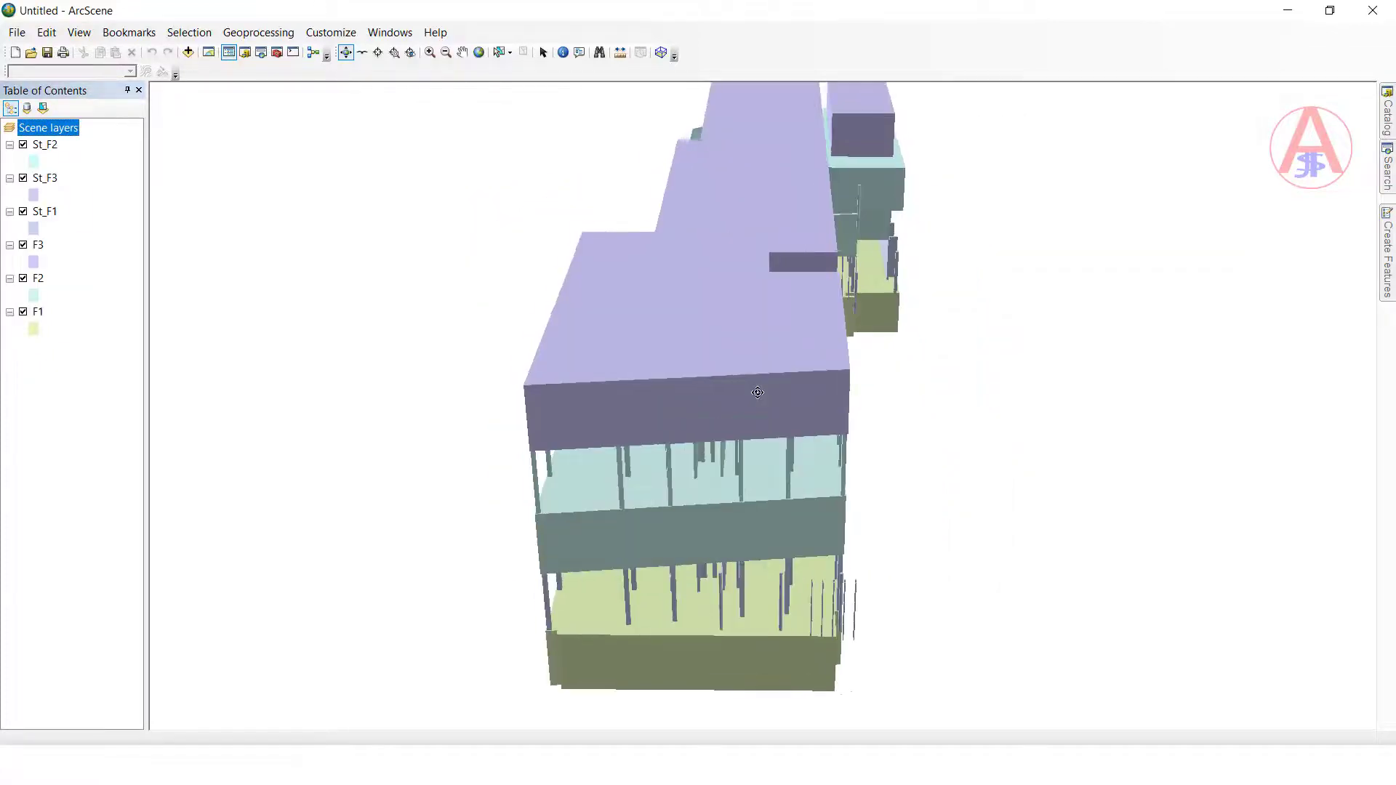
{"action": "left_click", "coordinate": [45, 178]}
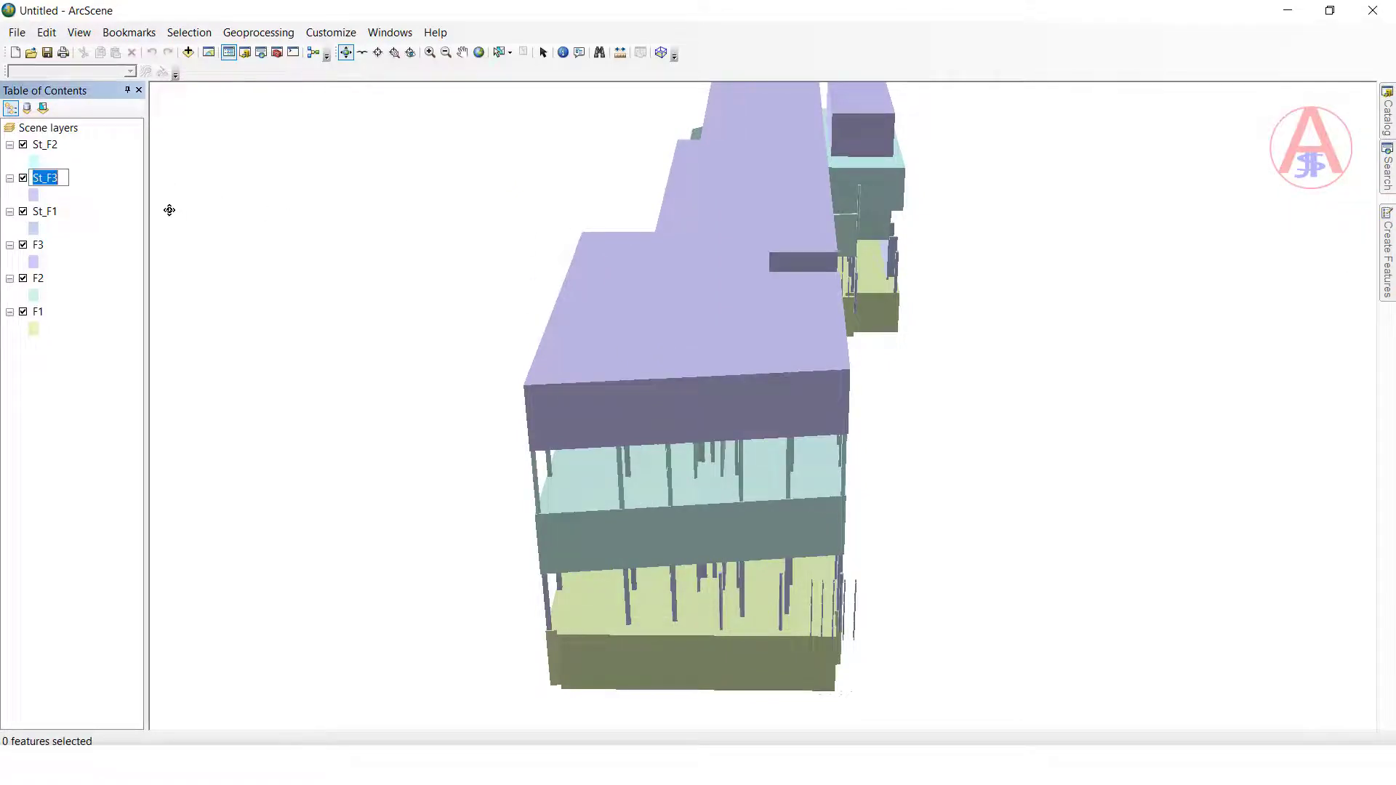
Step: Enable extrusion for the St_F3 stairs with a constant base height of 50
{"action": "double_click", "coordinate": [45, 178]}
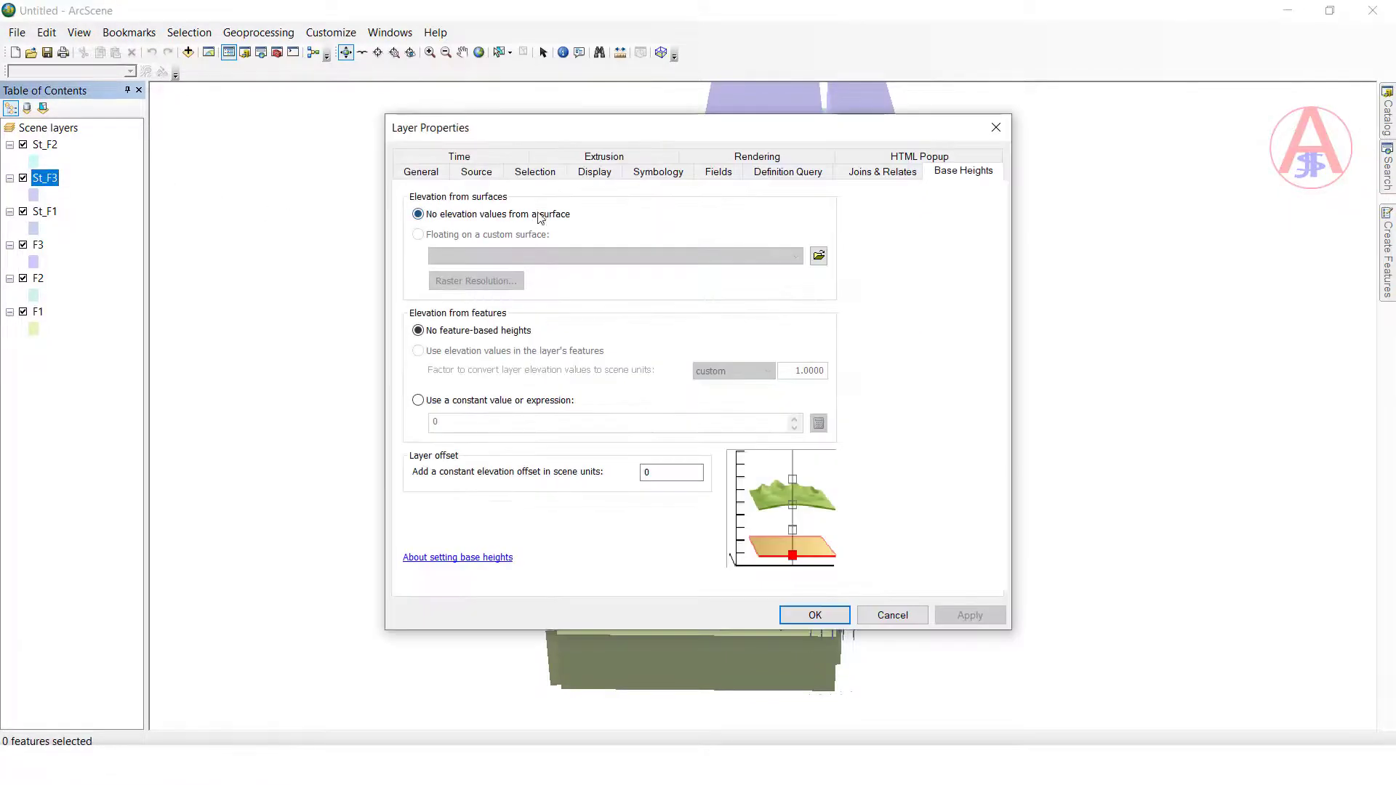
{"action": "left_click", "coordinate": [606, 156]}
{"action": "left_click", "coordinate": [409, 208]}
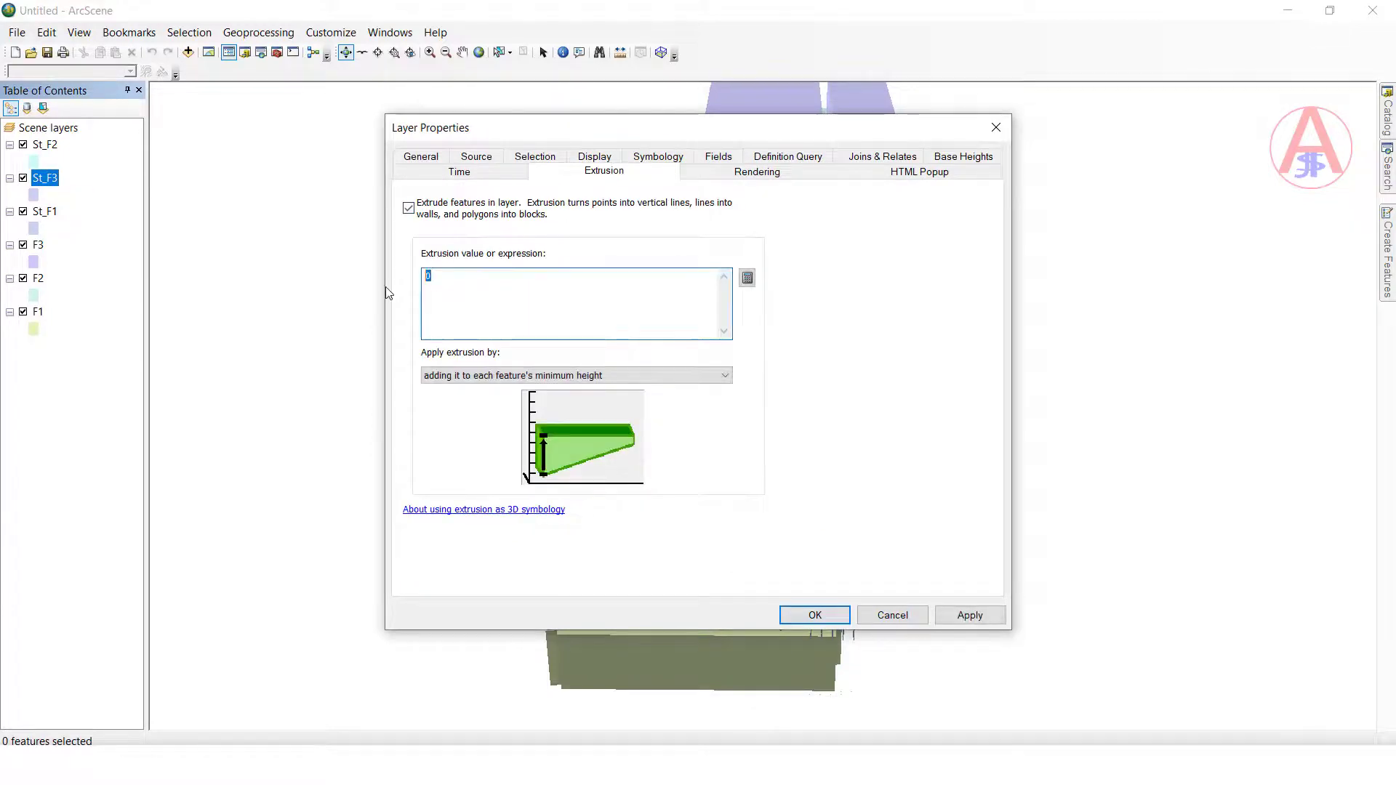
{"action": "type", "text": "1"}
{"action": "left_click", "coordinate": [958, 157]}
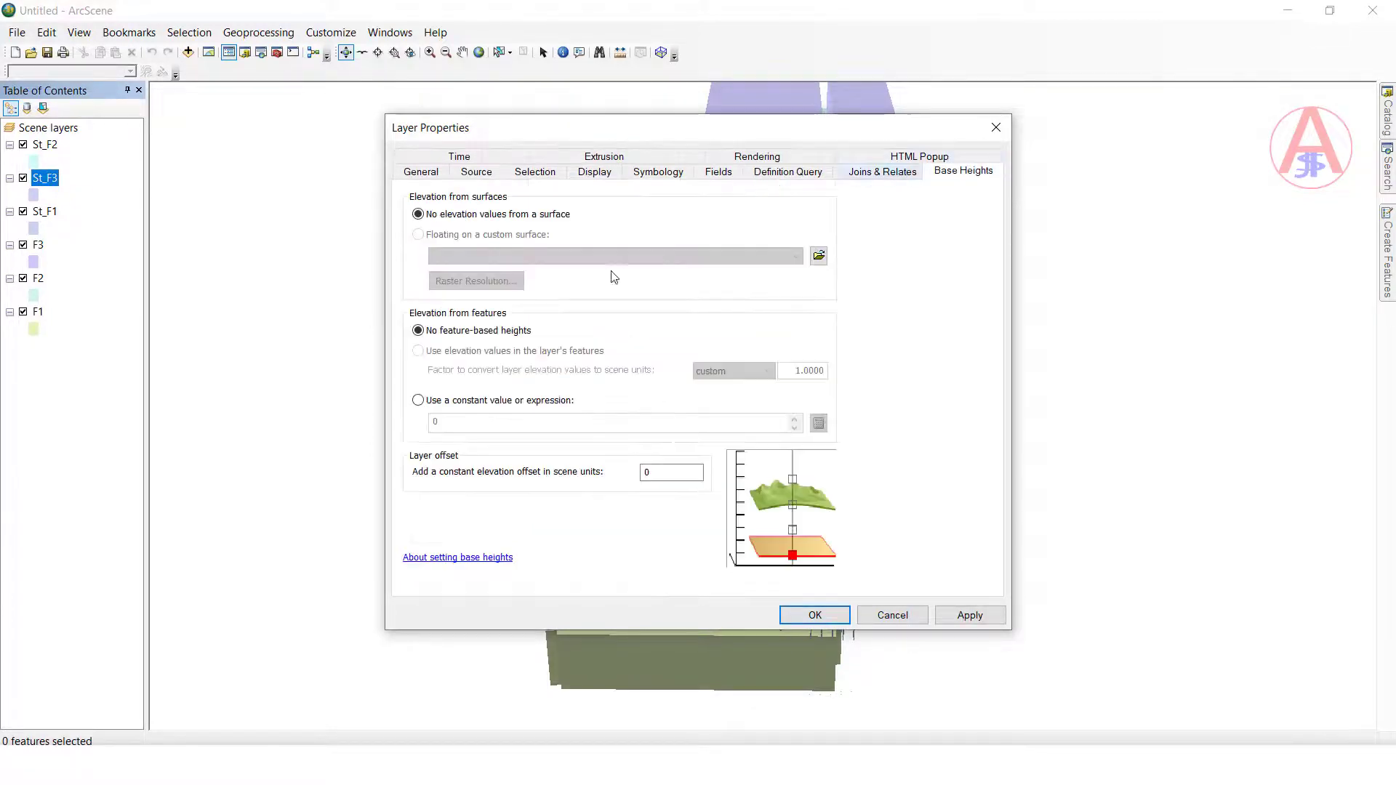
{"action": "left_click", "coordinate": [462, 401]}
{"action": "type", "text": "5"}
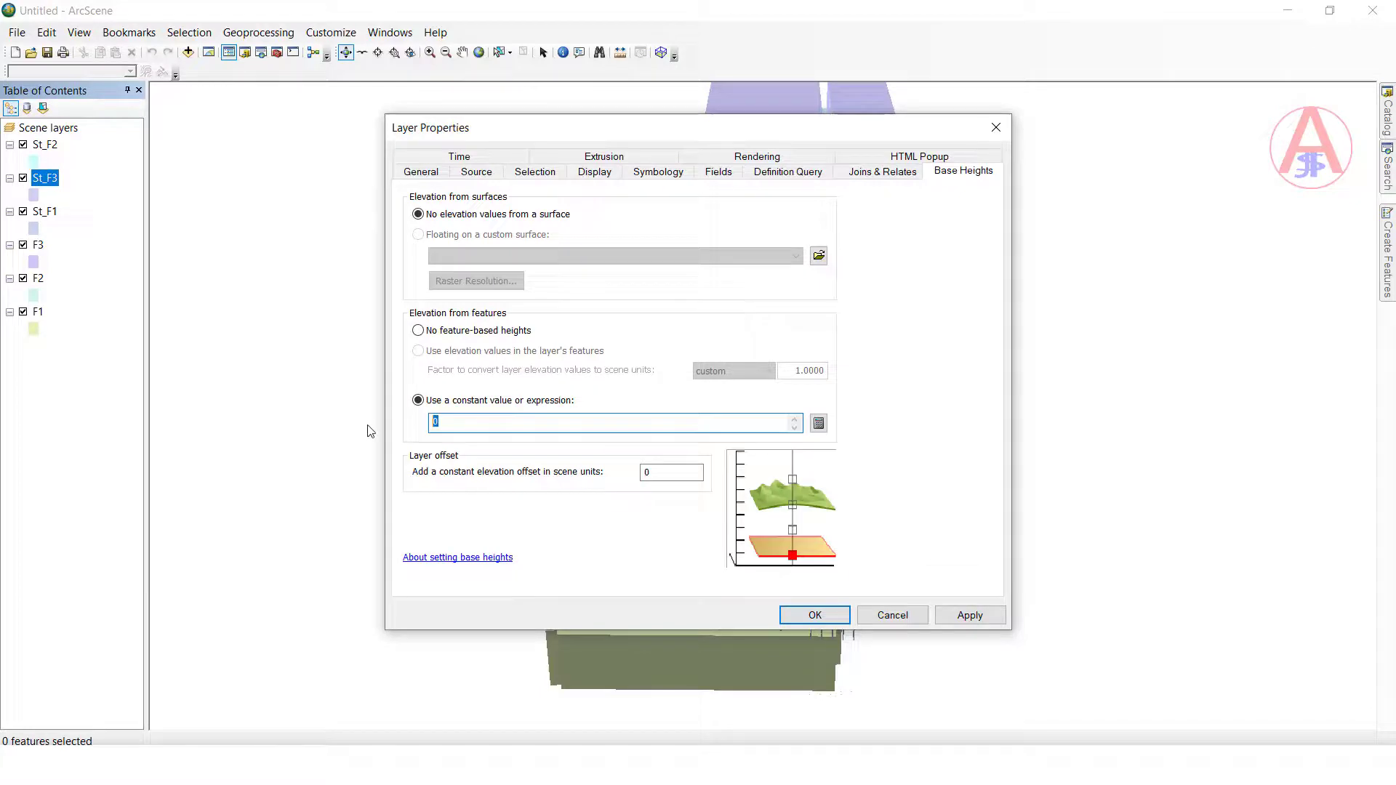
{"action": "type", "text": "0"}
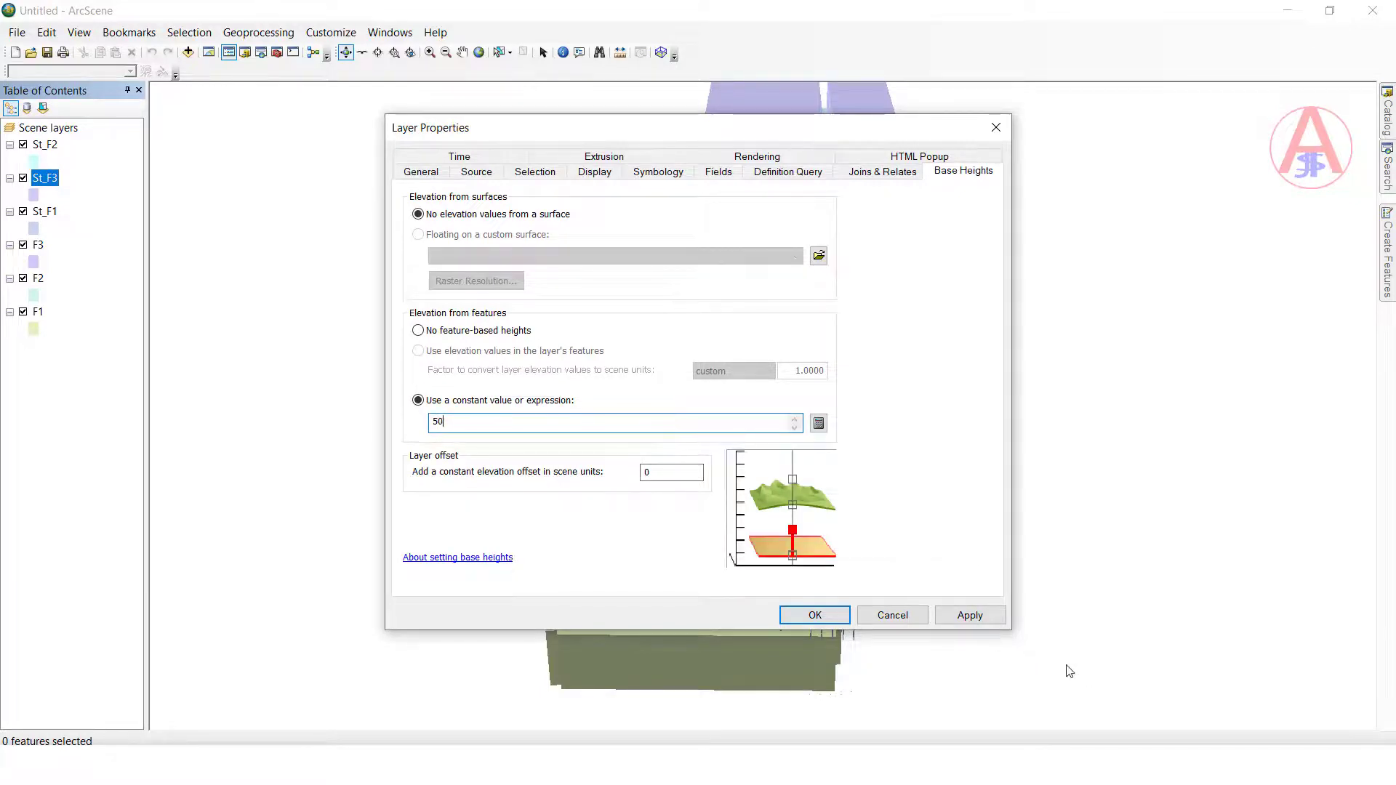
{"action": "left_click", "coordinate": [813, 616]}
{"action": "left_click_drag", "start_coordinate": [881, 499], "coordinate": [896, 439]}
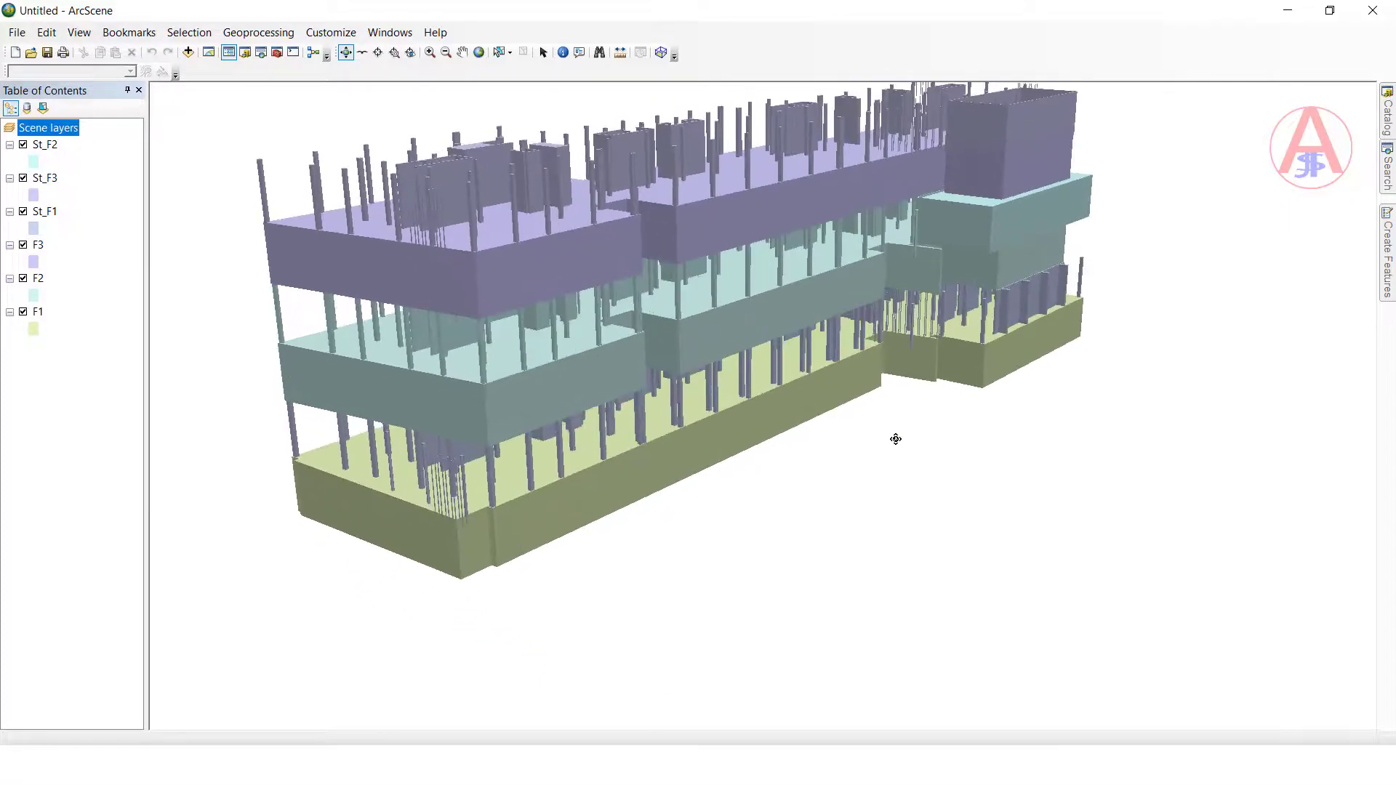
Step: Change the St_F2 stairs fill colour to blue
{"action": "left_click_drag", "start_coordinate": [985, 449], "coordinate": [871, 472]}
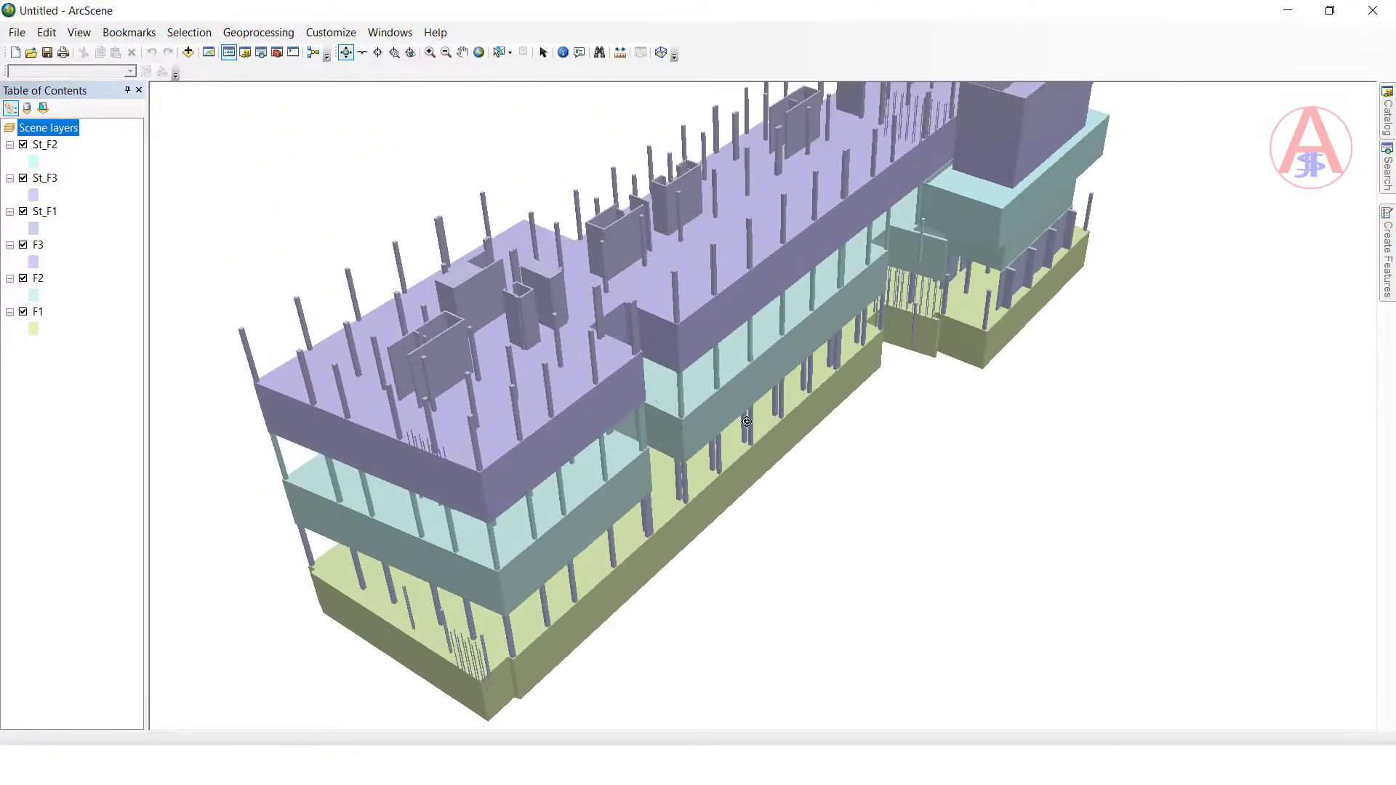
{"action": "left_click_drag", "start_coordinate": [746, 422], "coordinate": [509, 465]}
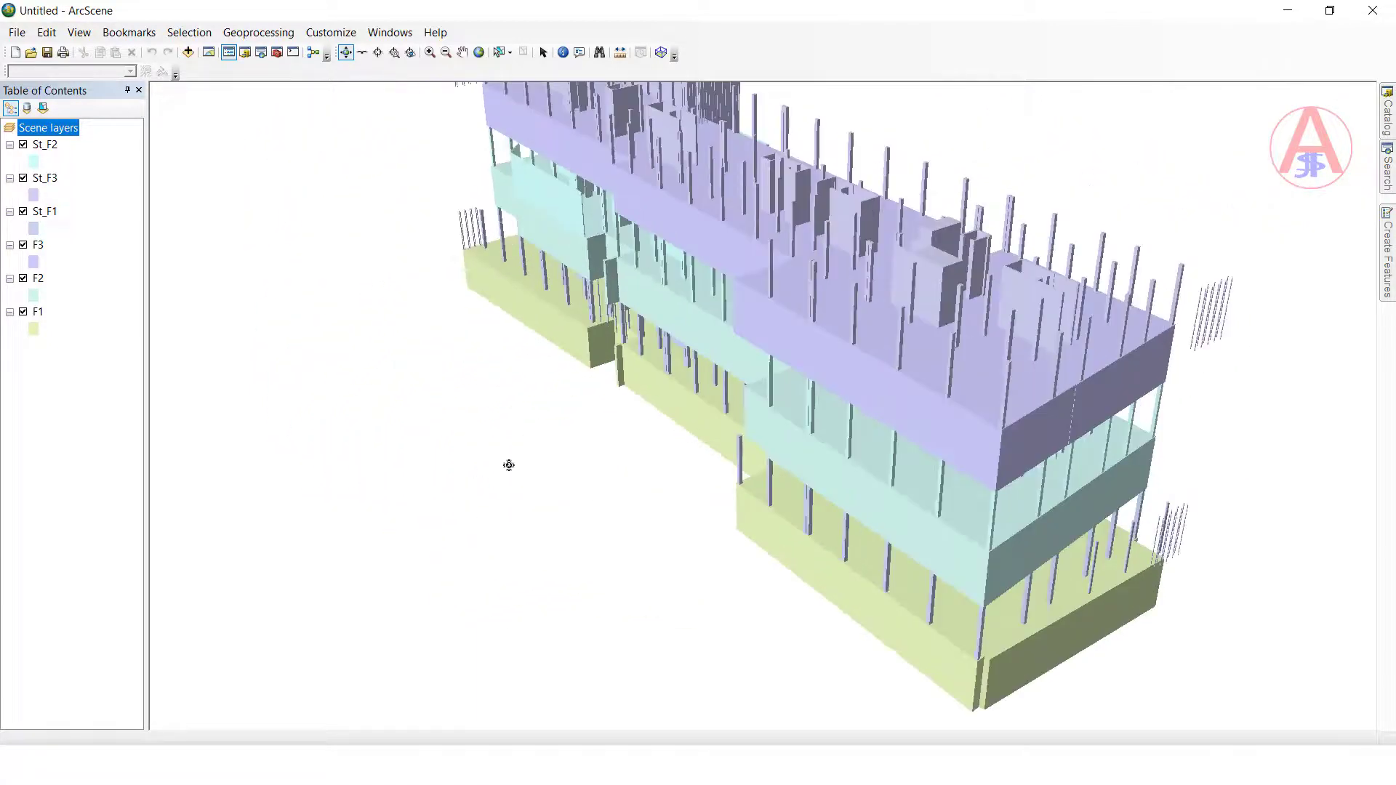
{"action": "left_click", "coordinate": [34, 162]}
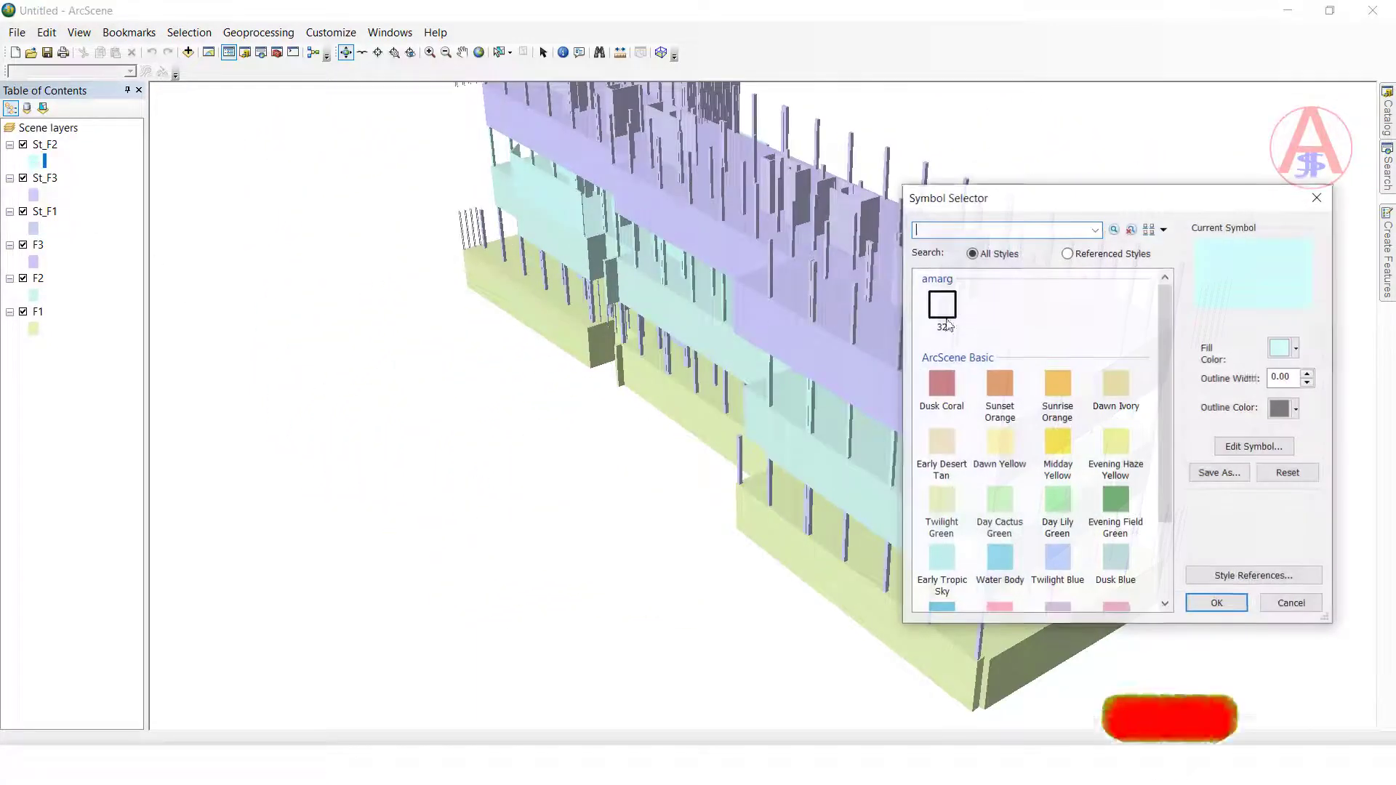
{"action": "left_click", "coordinate": [1285, 350]}
{"action": "left_click", "coordinate": [1331, 414]}
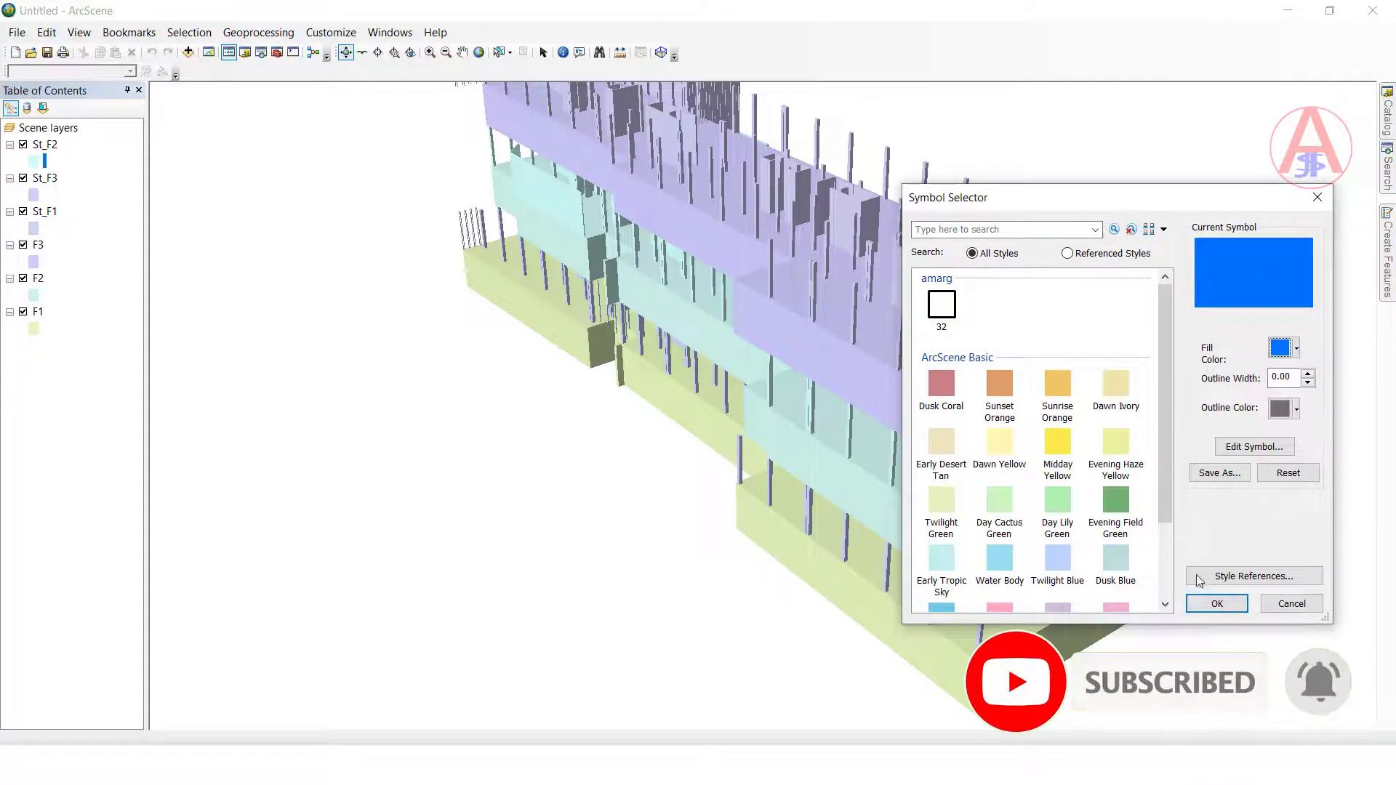
{"action": "left_click", "coordinate": [1217, 604]}
Step: Change the F3 floor fill colour to ochre brown
{"action": "left_click_drag", "start_coordinate": [654, 328], "coordinate": [516, 298]}
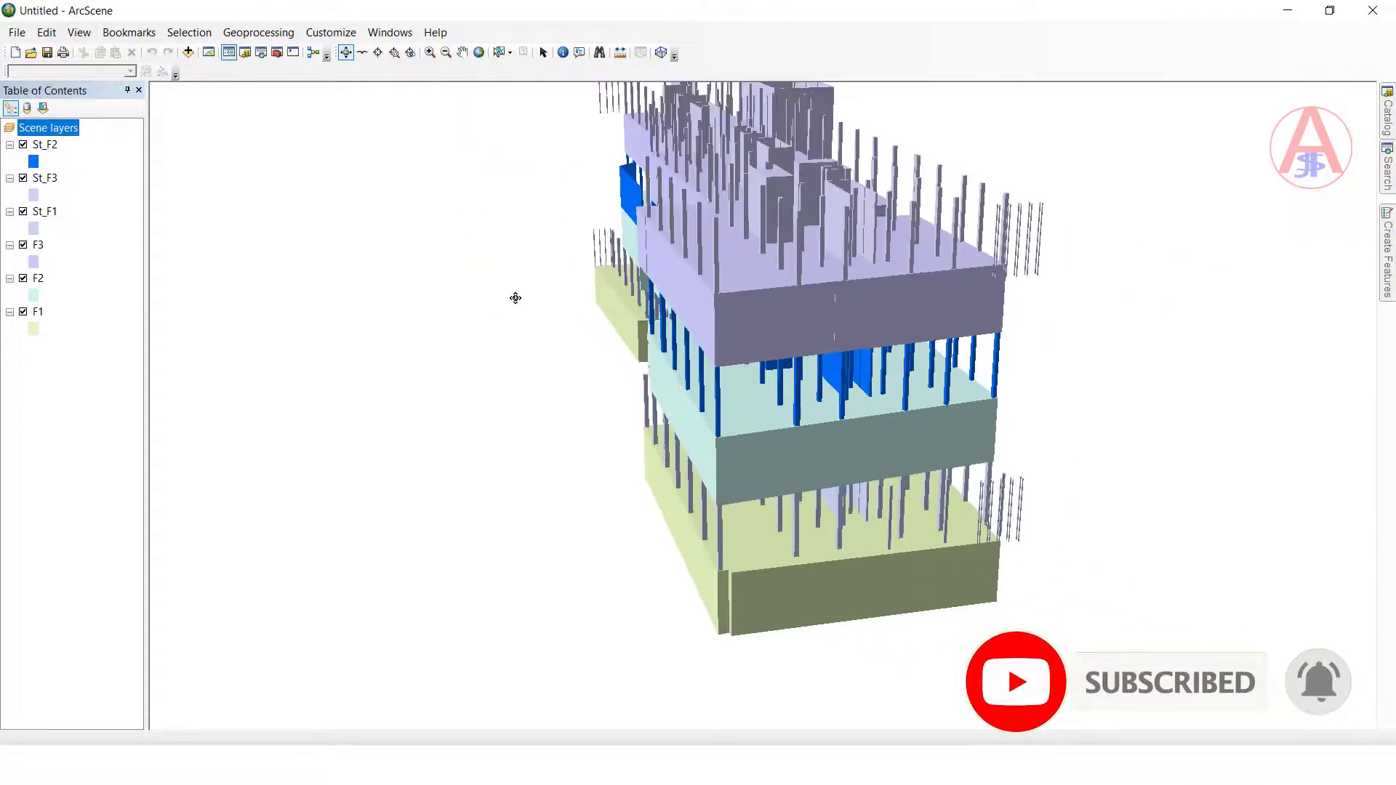
{"action": "left_click", "coordinate": [34, 269]}
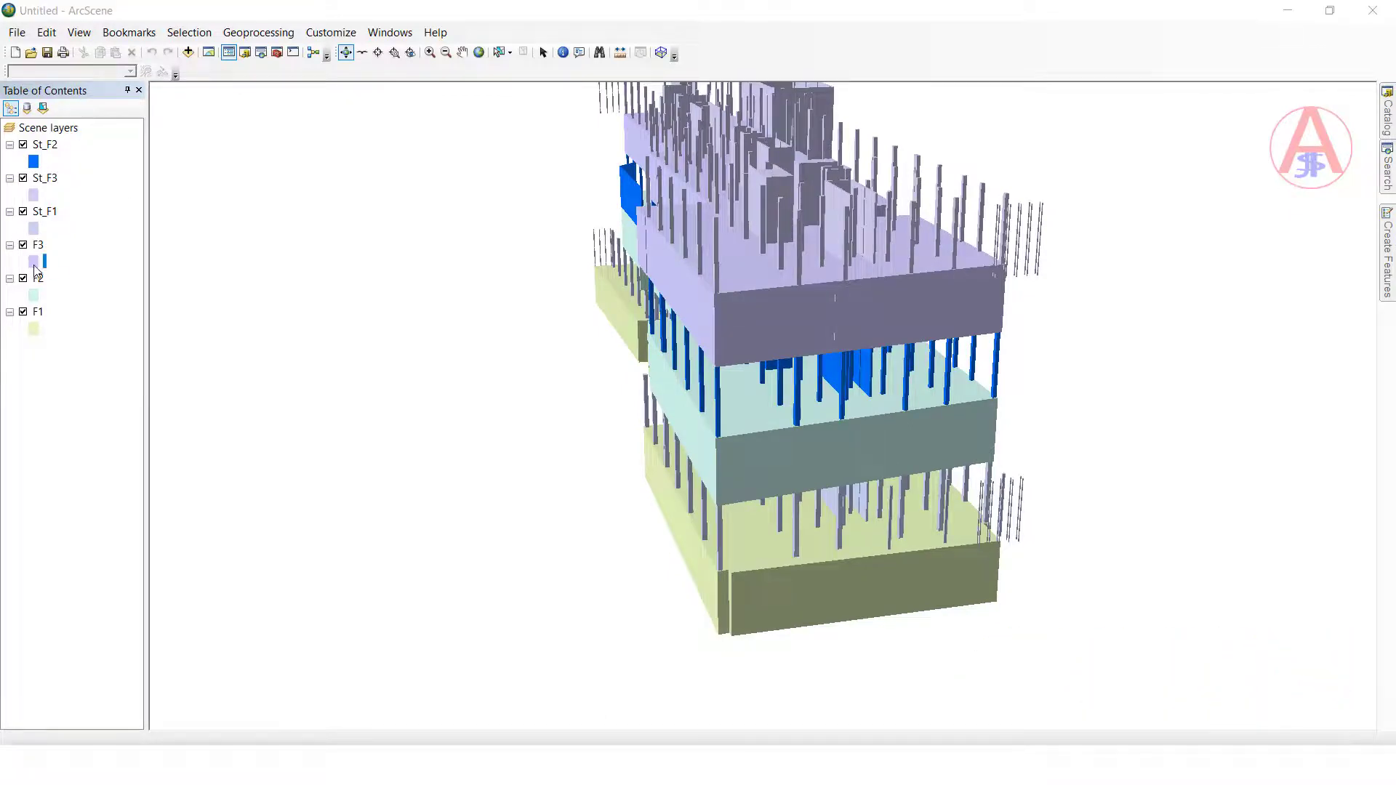
{"action": "left_click", "coordinate": [1295, 348]}
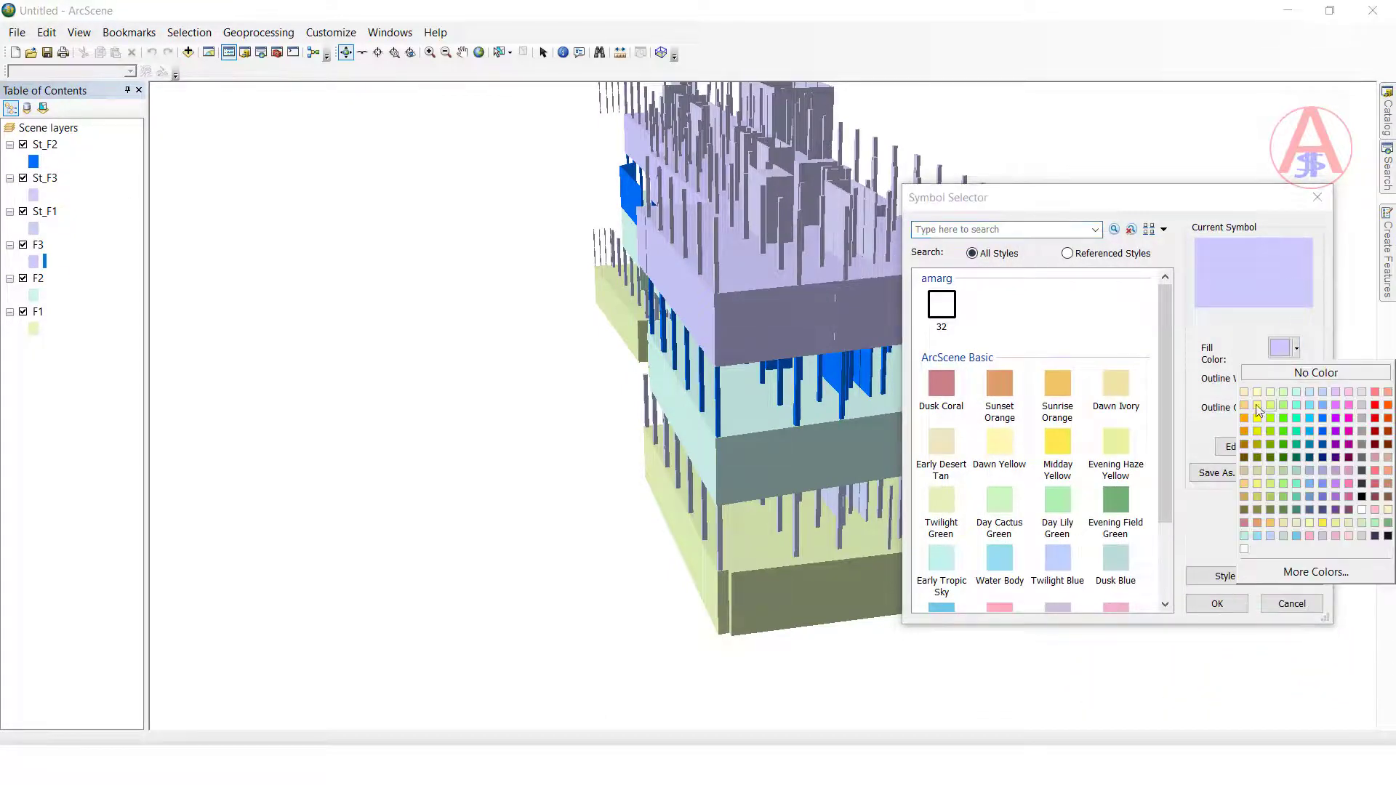
{"action": "left_click", "coordinate": [1244, 432]}
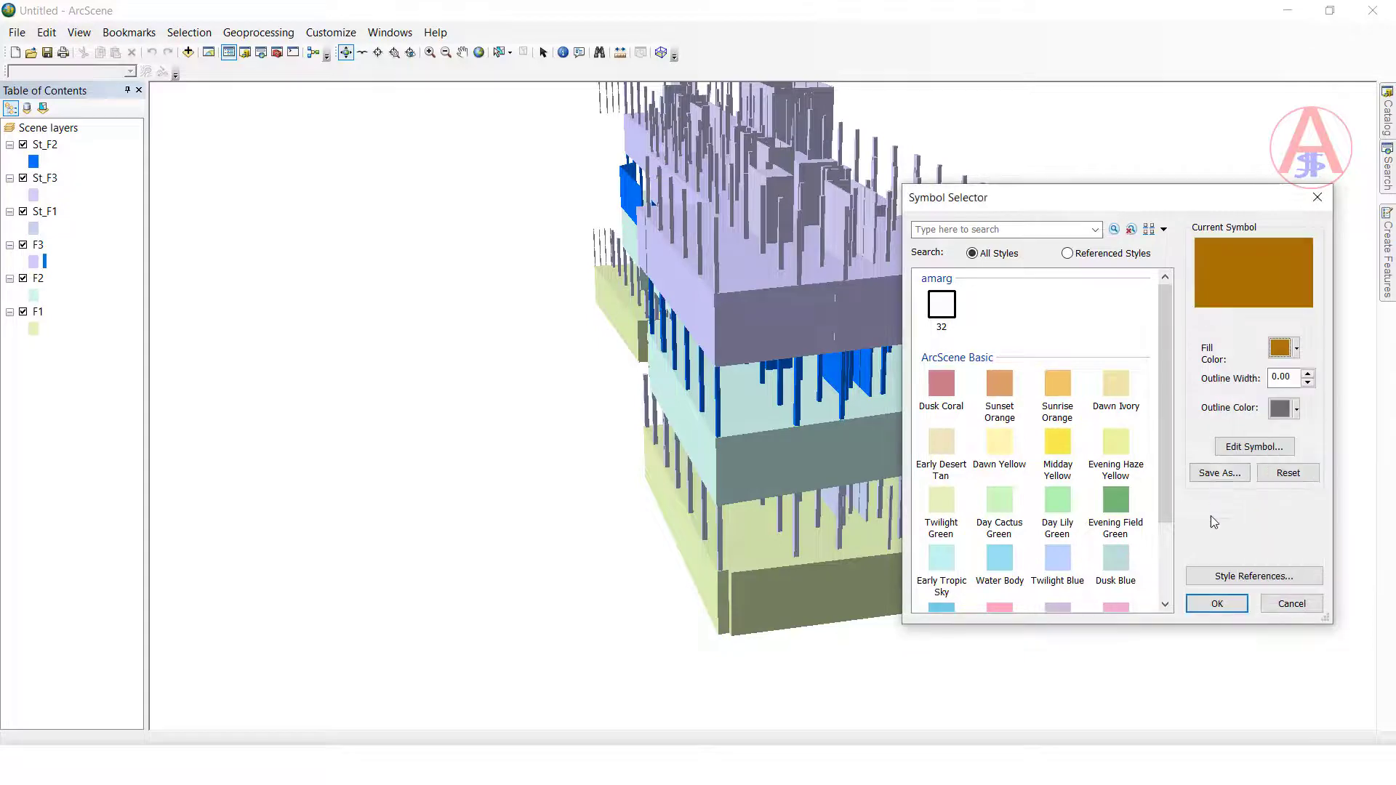
{"action": "left_click", "coordinate": [1216, 602]}
Step: Change the F2 floor fill colour to magenta
{"action": "left_click_drag", "start_coordinate": [1088, 405], "coordinate": [586, 313]}
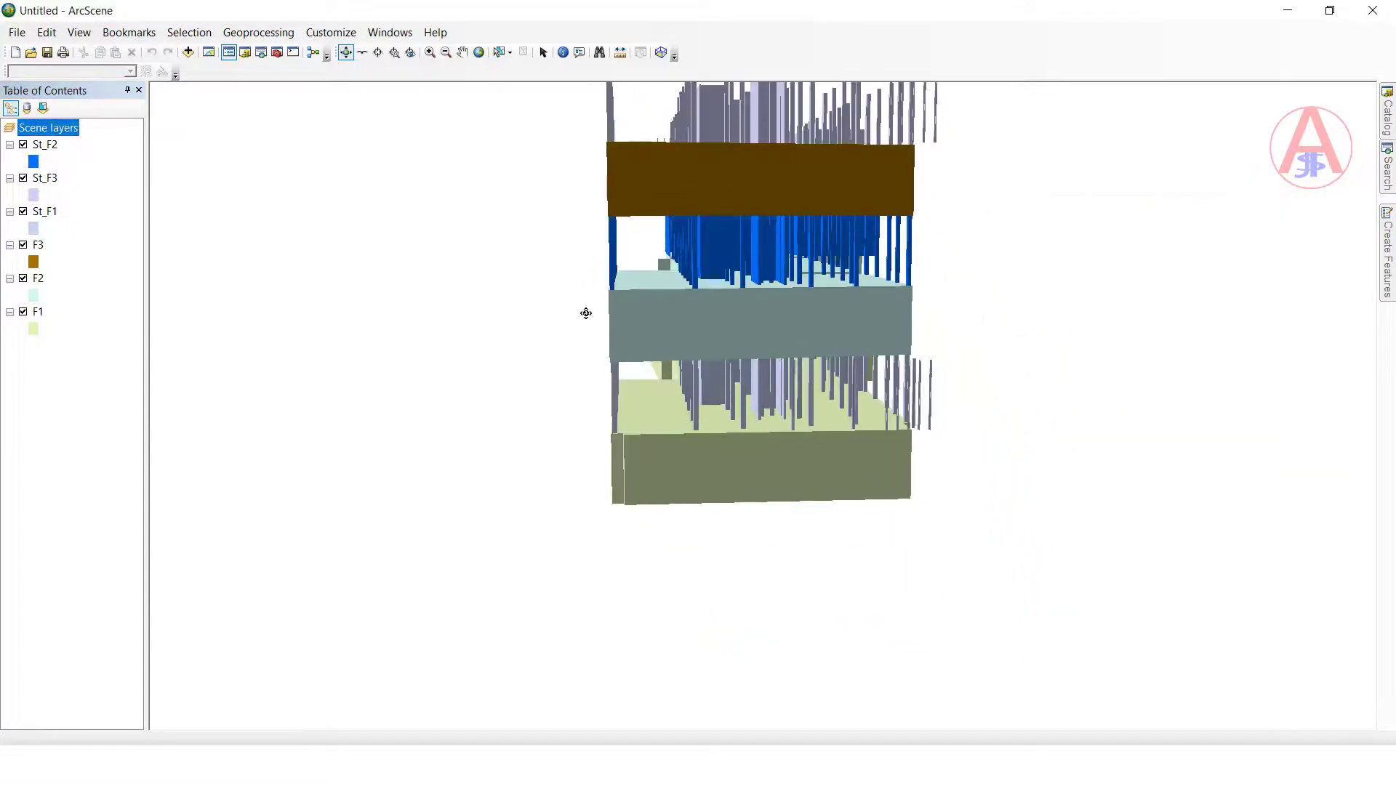
{"action": "left_click", "coordinate": [36, 297]}
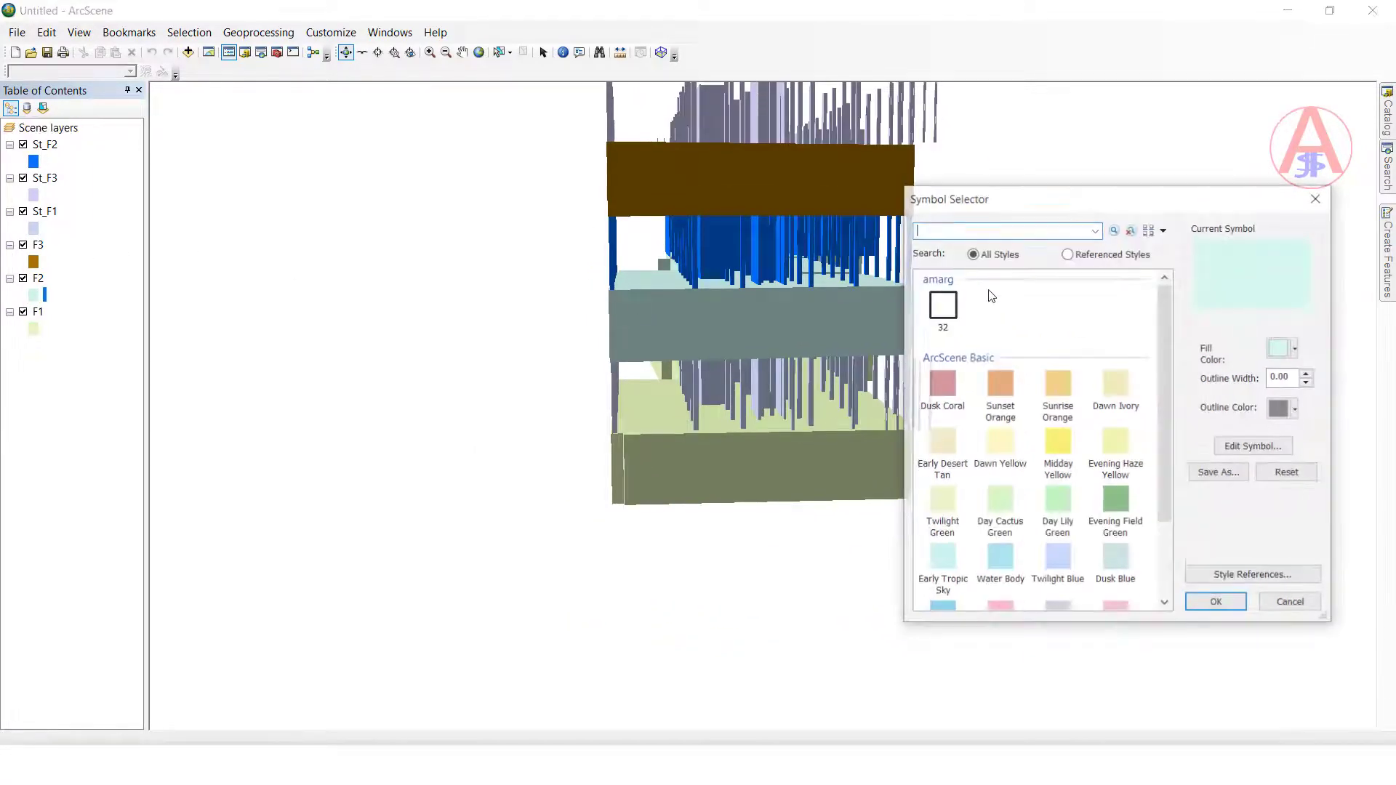
{"action": "left_click", "coordinate": [1287, 349]}
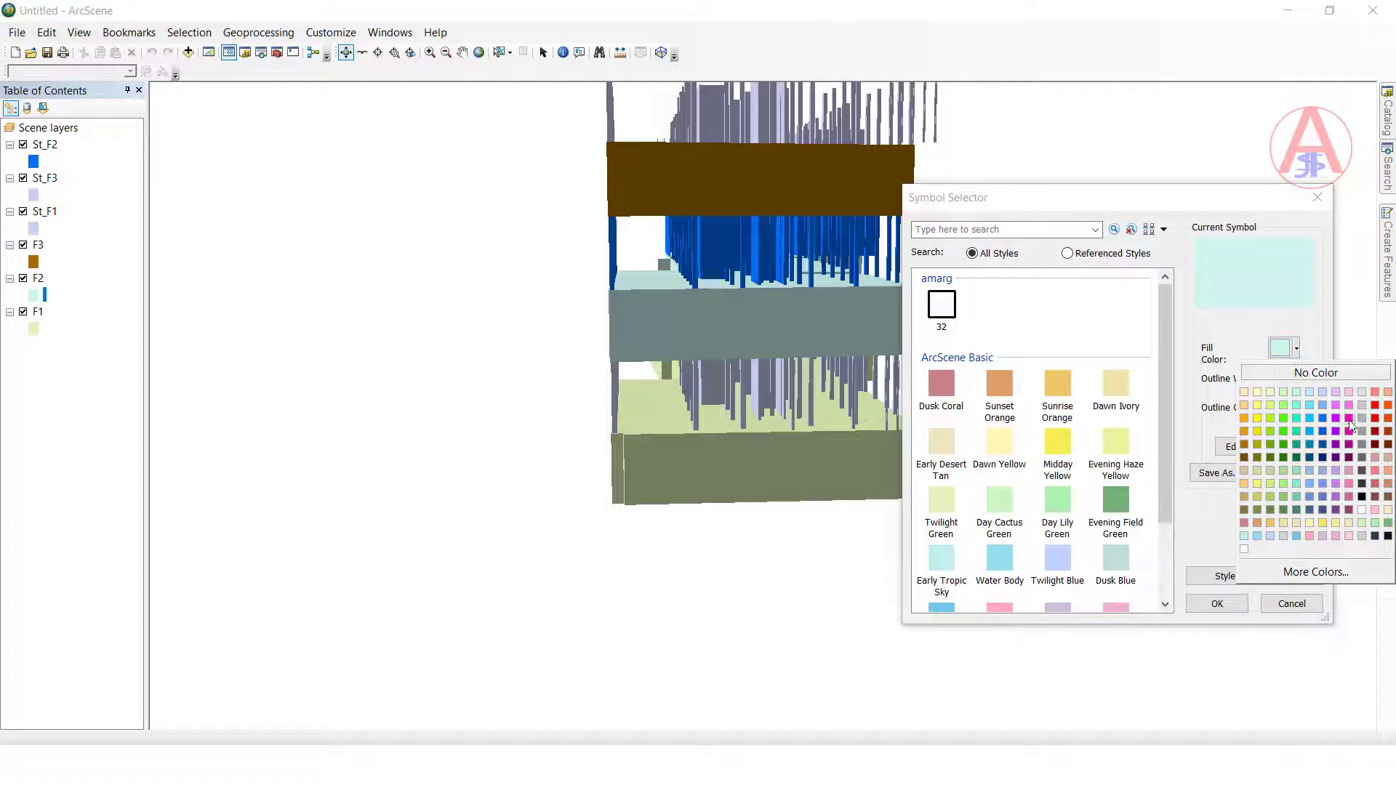
{"action": "left_click", "coordinate": [1337, 428]}
{"action": "left_click_drag", "start_coordinate": [960, 454], "coordinate": [821, 322]}
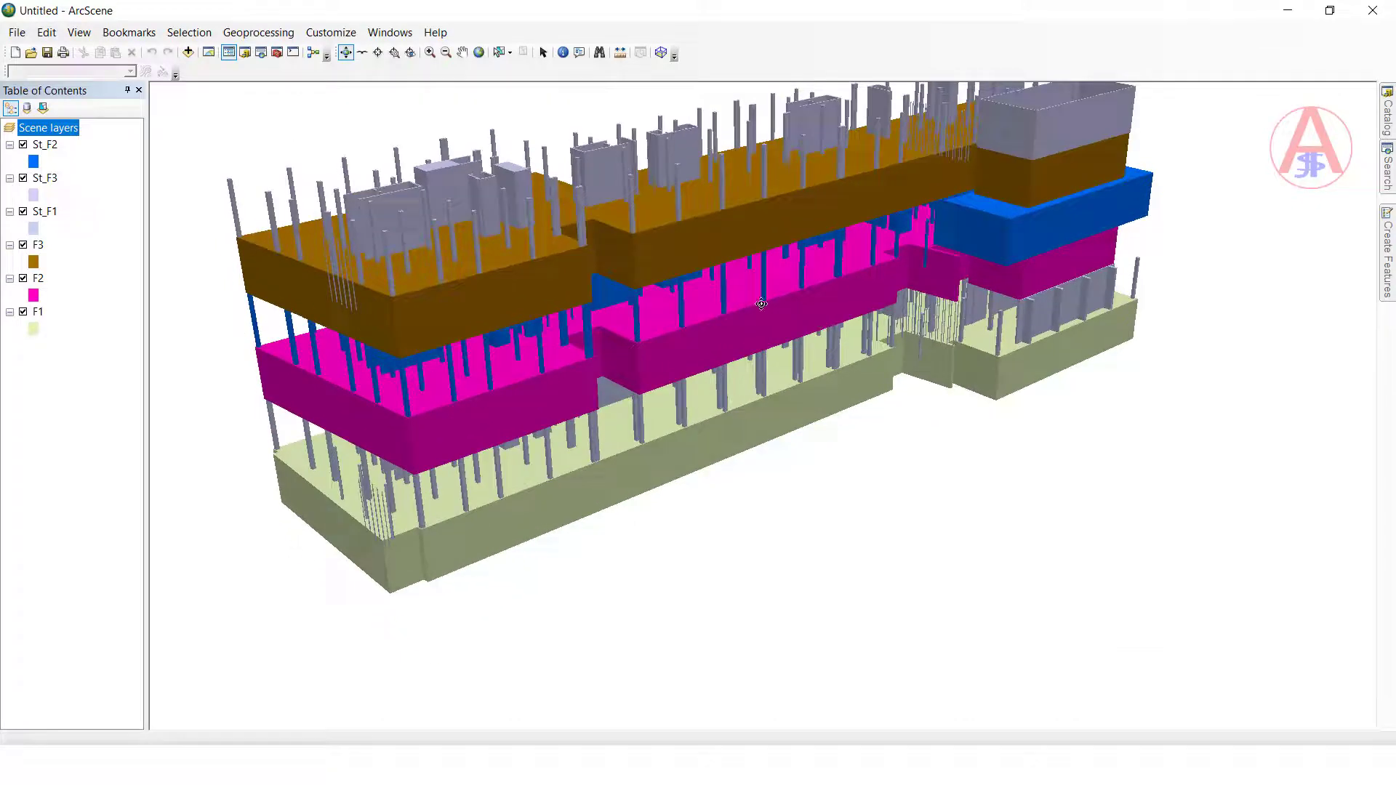
Step: Orbit the coloured building to a higher oblique view looking down on it
{"action": "left_click_drag", "start_coordinate": [691, 283], "coordinate": [723, 324]}
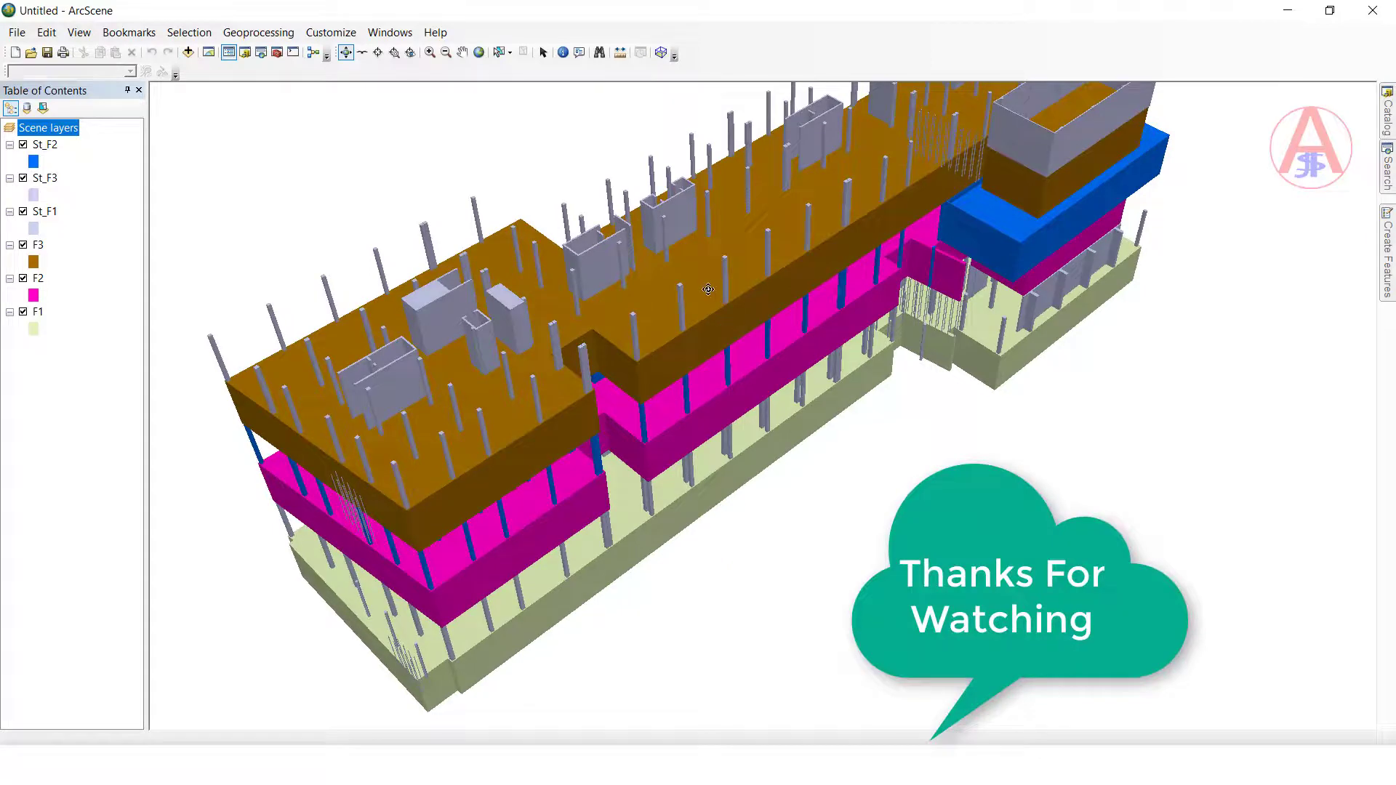